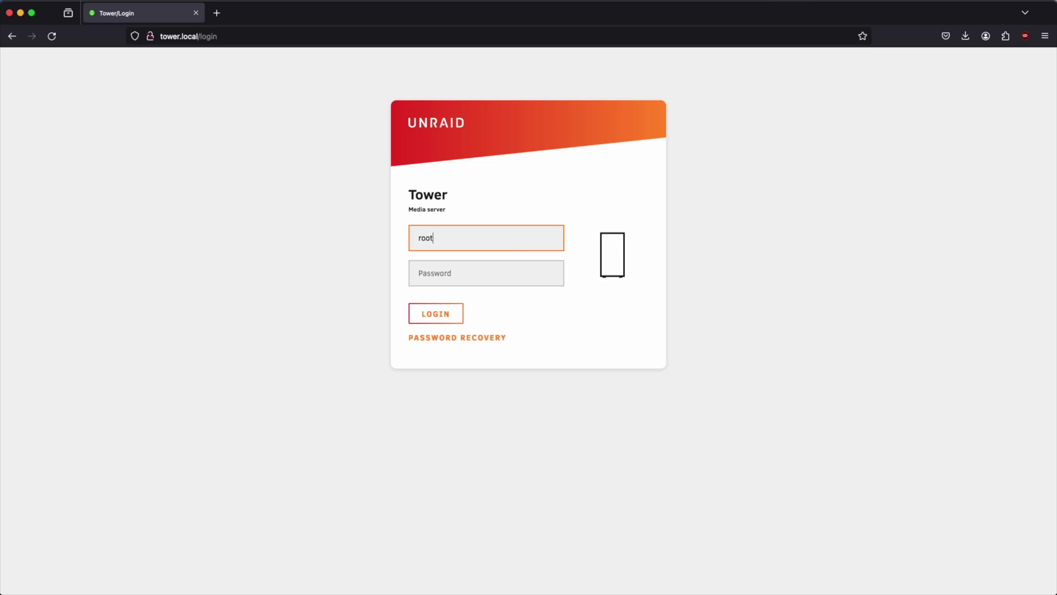
Log in to the Unraid webGUI with the root password
click(487, 273)
text(•)
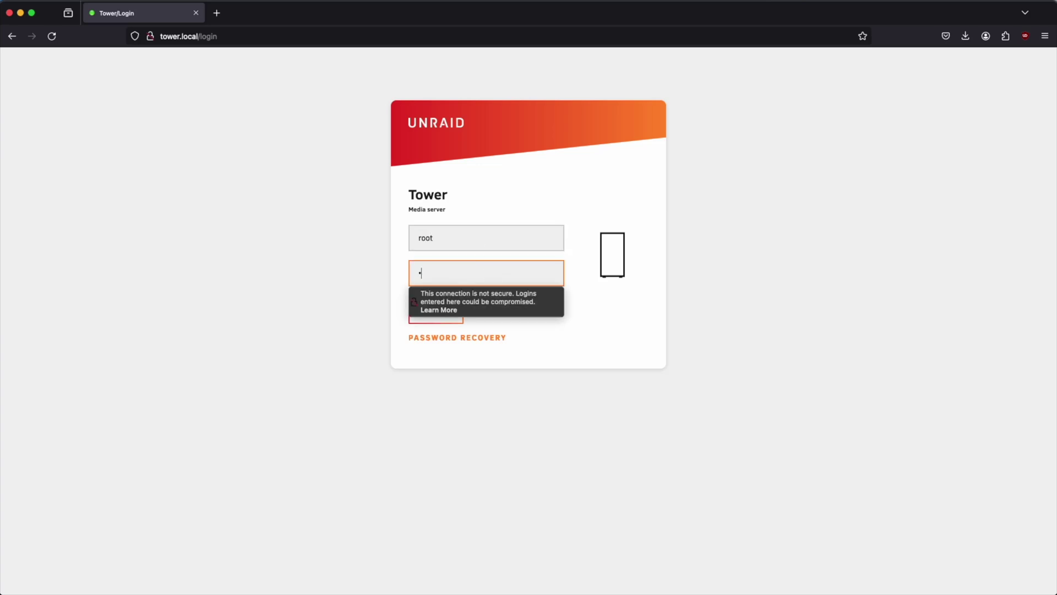
key(Return)
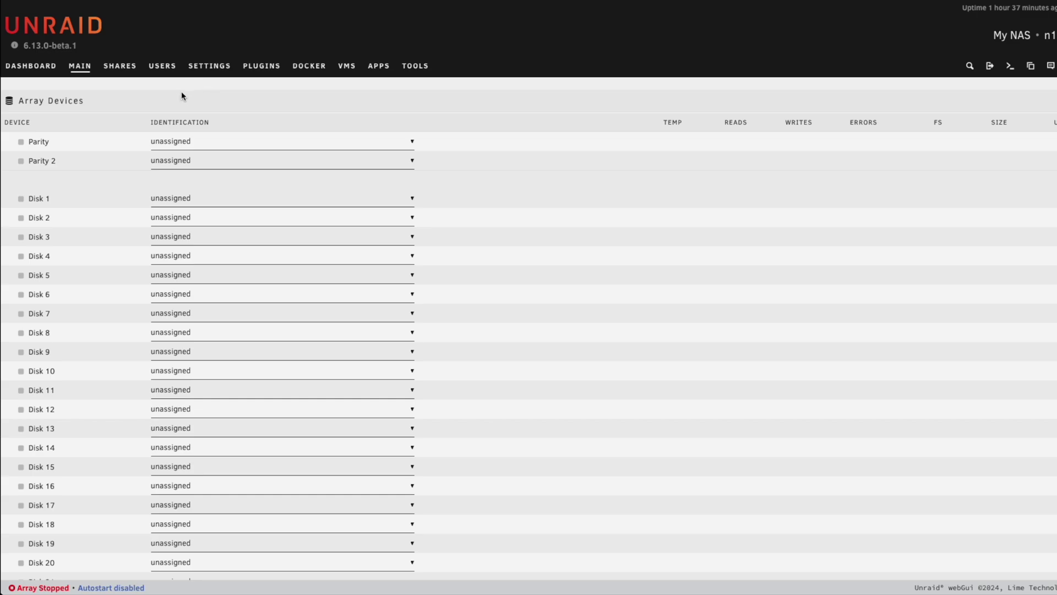
Set a new password on the root user account under Users
click(158, 67)
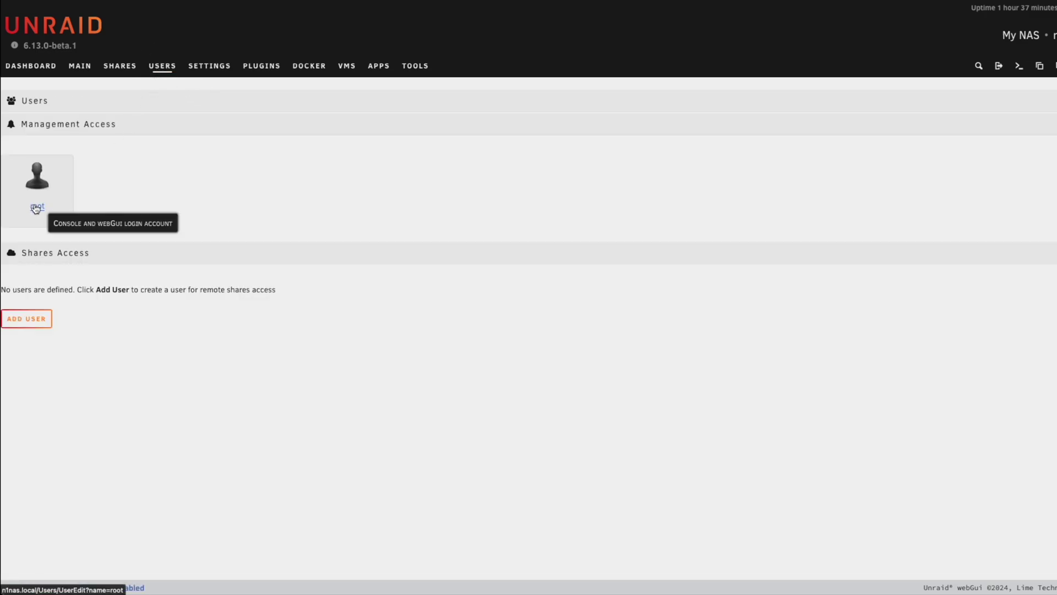
click(35, 208)
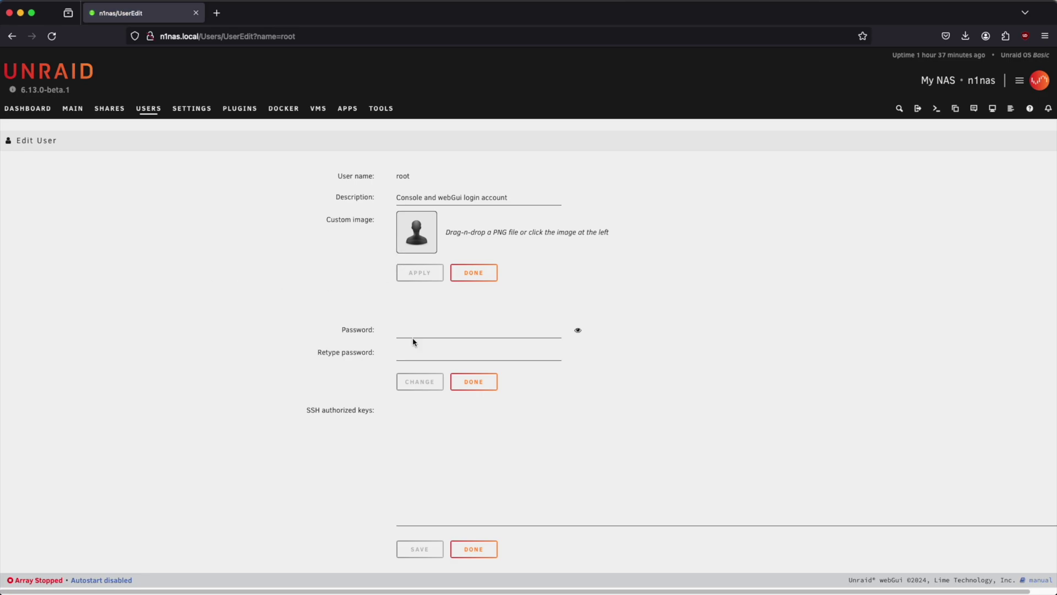
click(412, 332)
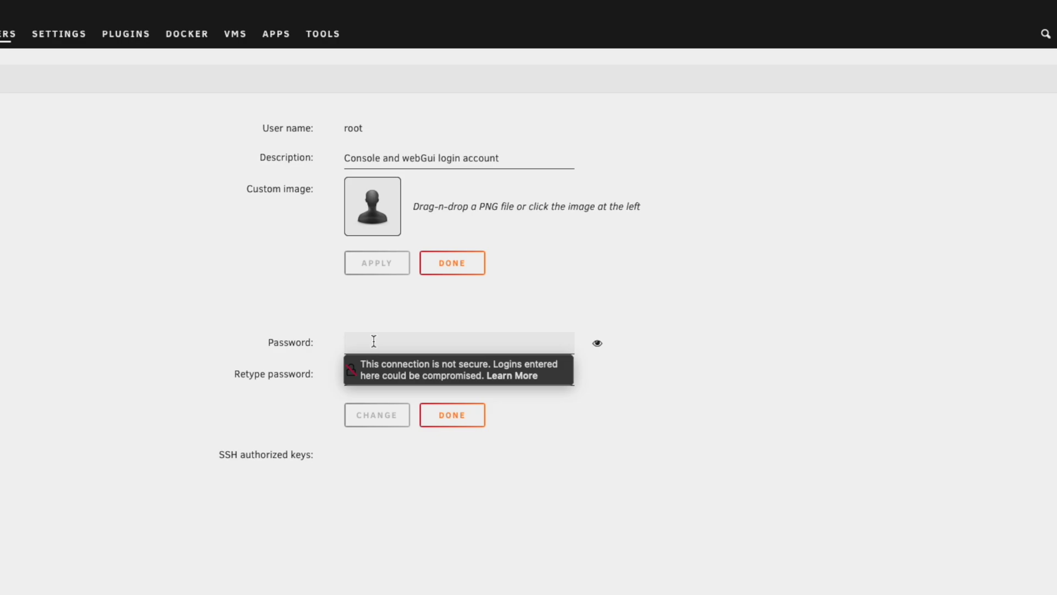
text(••••••••)
key(BackSpace)
key(BackSpace)
key(BackSpace)
key(BackSpace)
key(BackSpace)
key(BackSpace)
key(BackSpace)
key(BackSpace)
text(•••••)
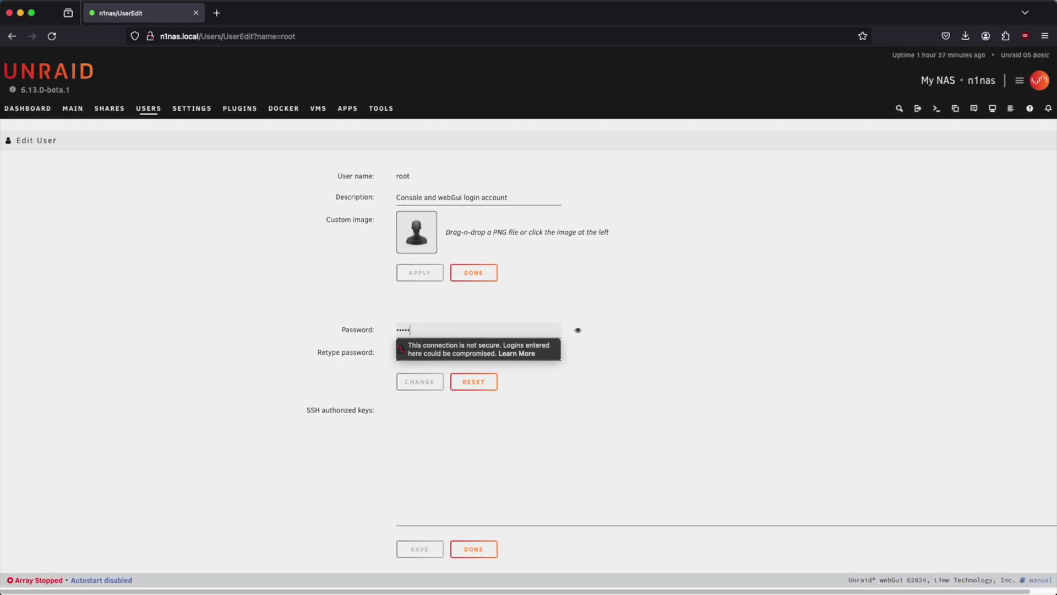
click(420, 383)
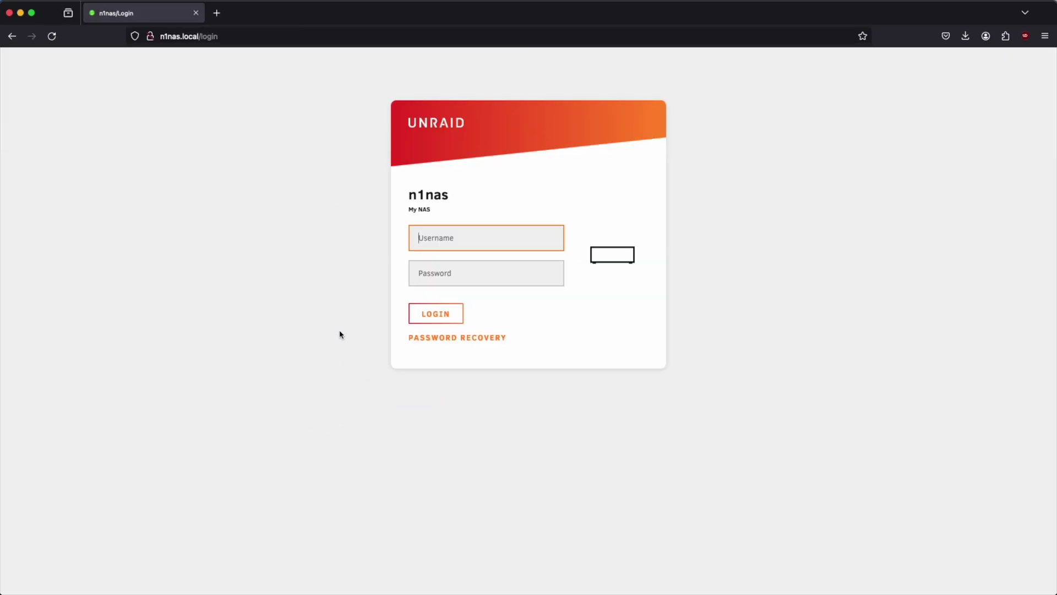
Log back in as root with the new password
text(root)
key(Tab)
text(••)
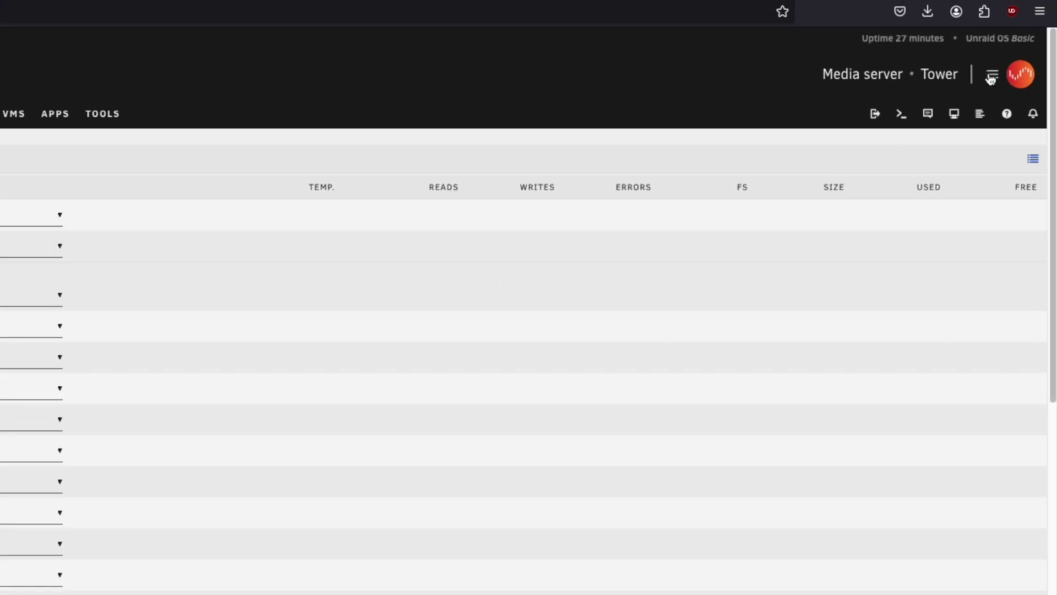
Check for updates, review the 6.12.10 changelog, and confirm installing the Unraid OS update
click(991, 77)
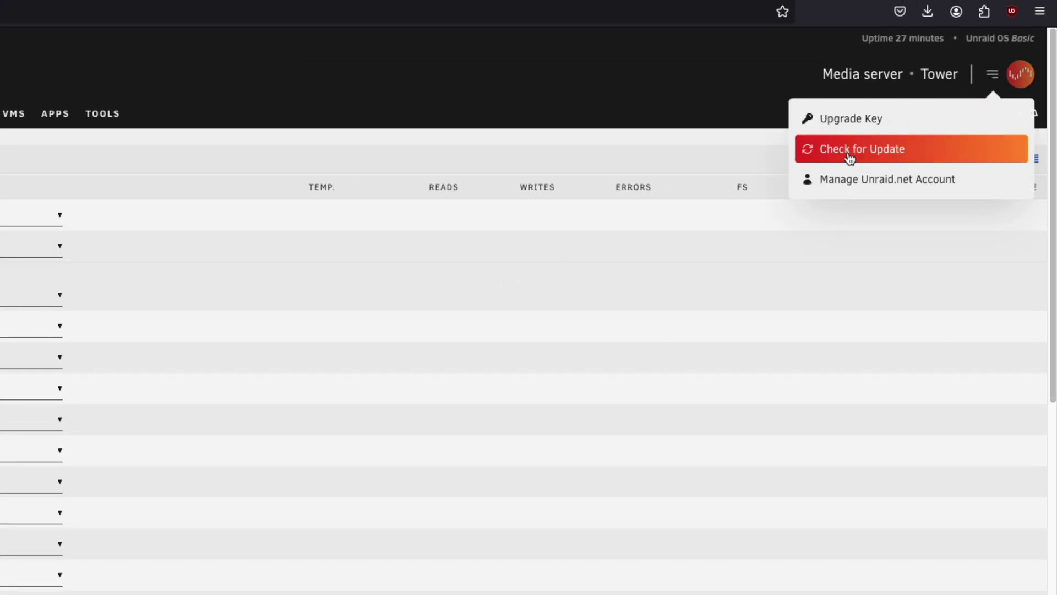
click(851, 152)
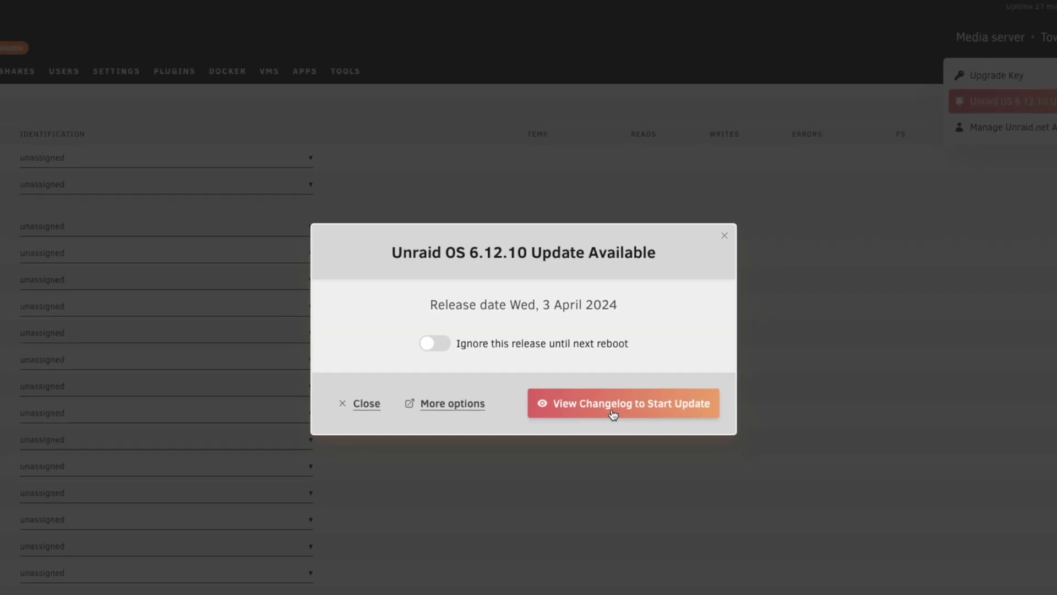
click(613, 413)
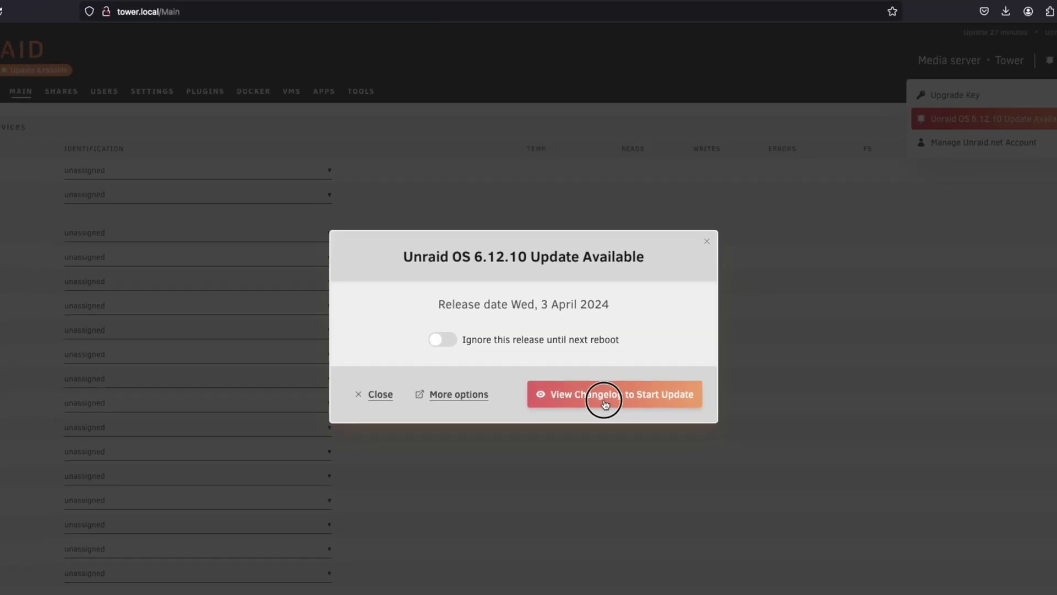
scroll(546, 371, down, 1)
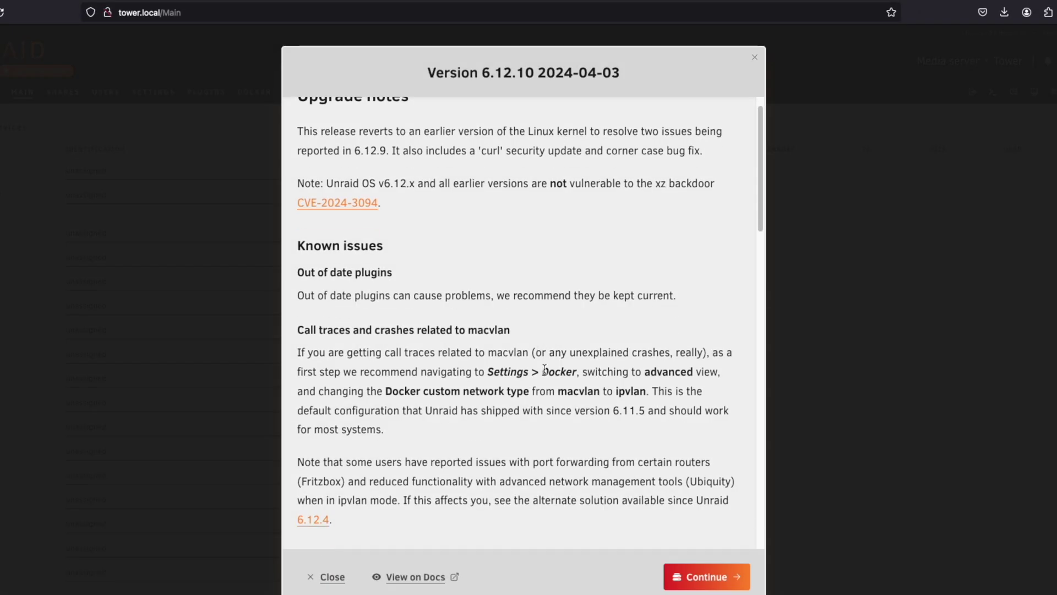
scroll(544, 369, down, 5)
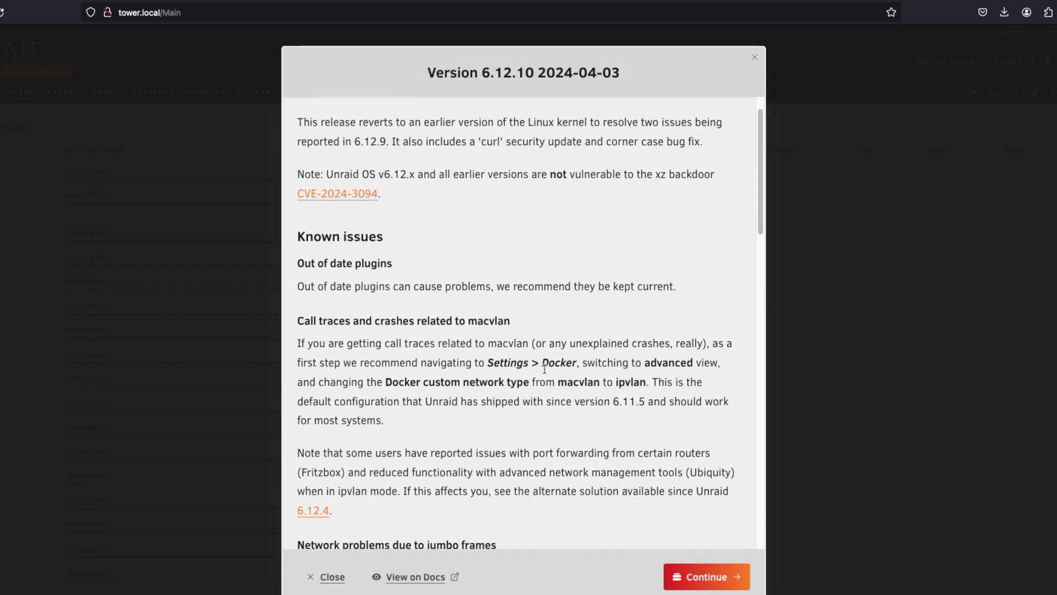
scroll(545, 373, down, 12)
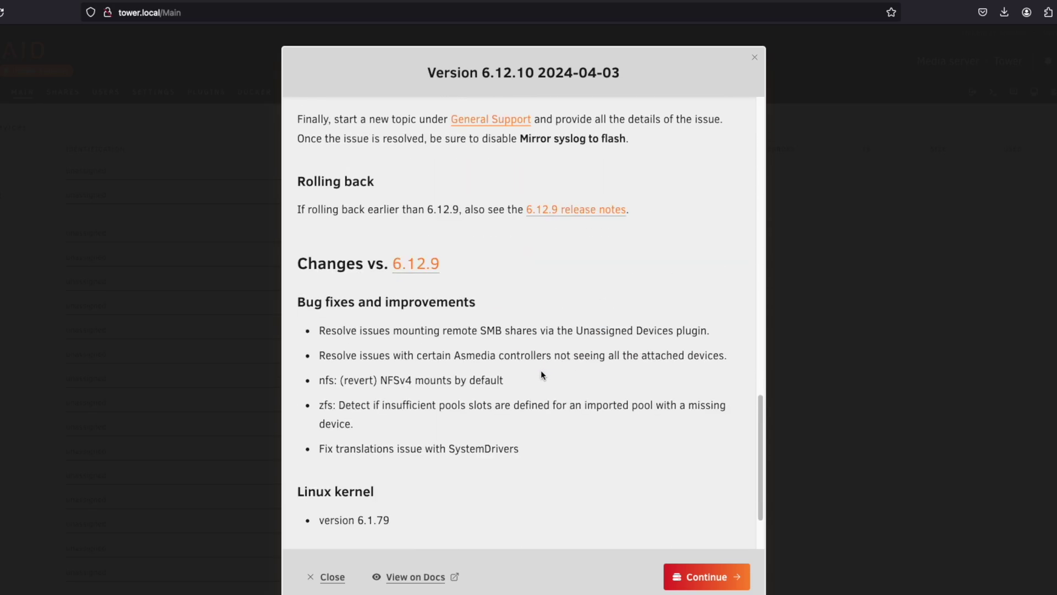
scroll(531, 373, down, 1)
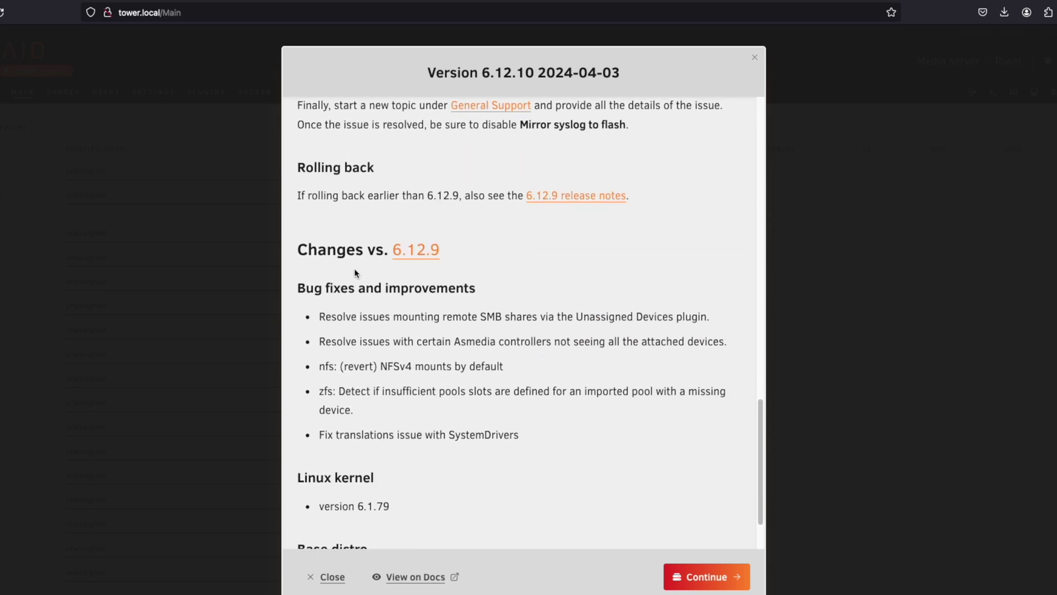
scroll(577, 396, down, 2)
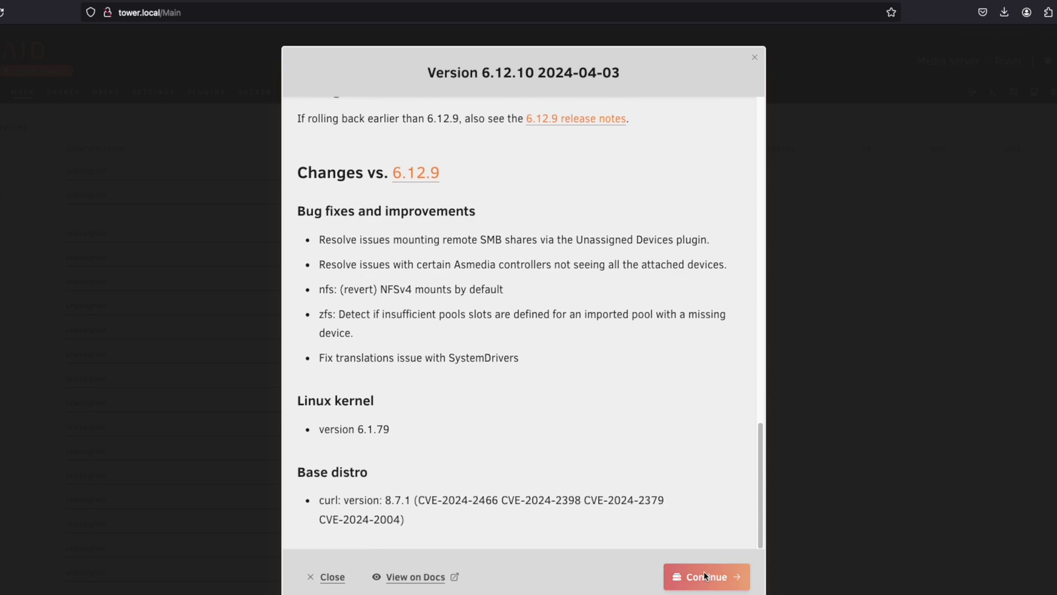
click(706, 576)
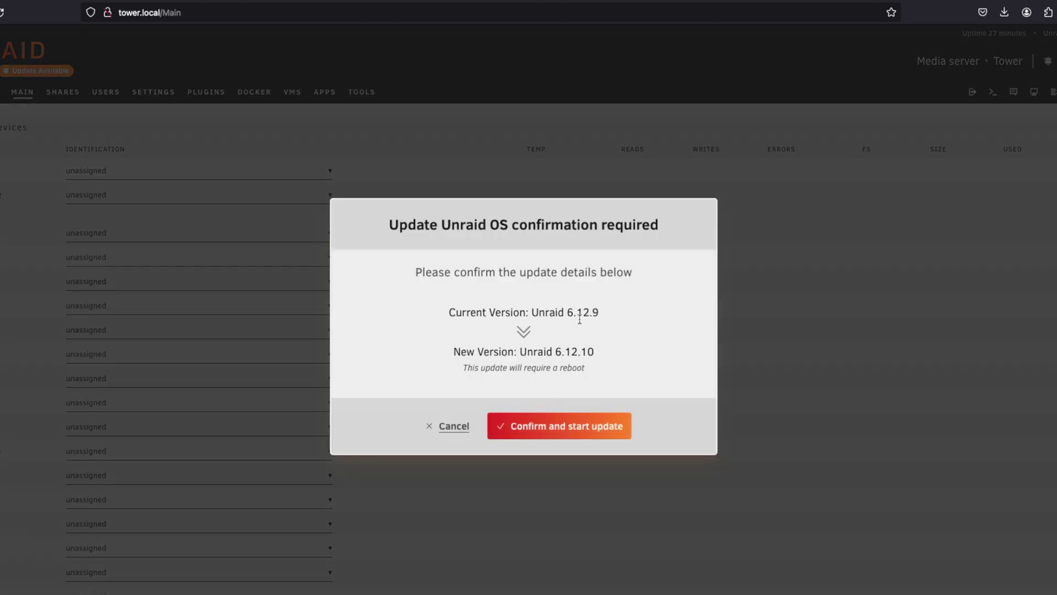
click(562, 434)
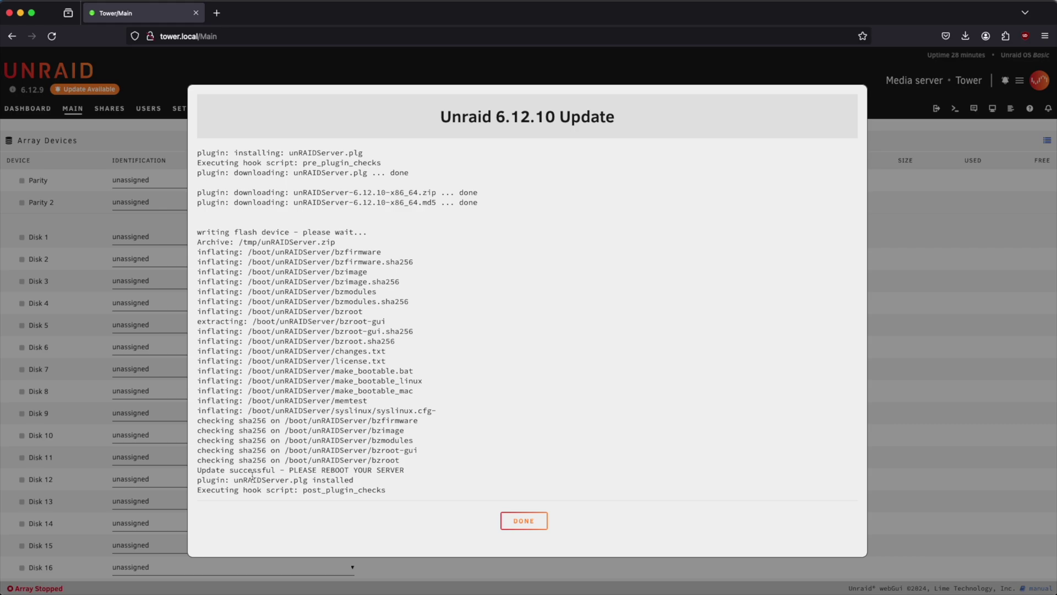
Close the finished update log and reboot the server to apply 6.12.10
drag(216, 472, 365, 473)
click(397, 472)
click(524, 522)
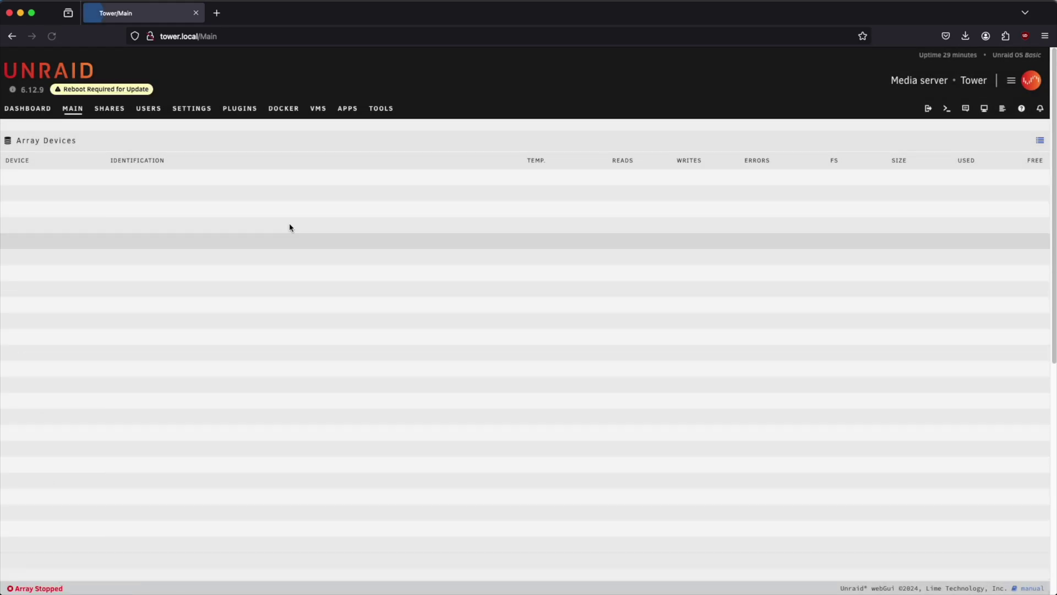
click(114, 90)
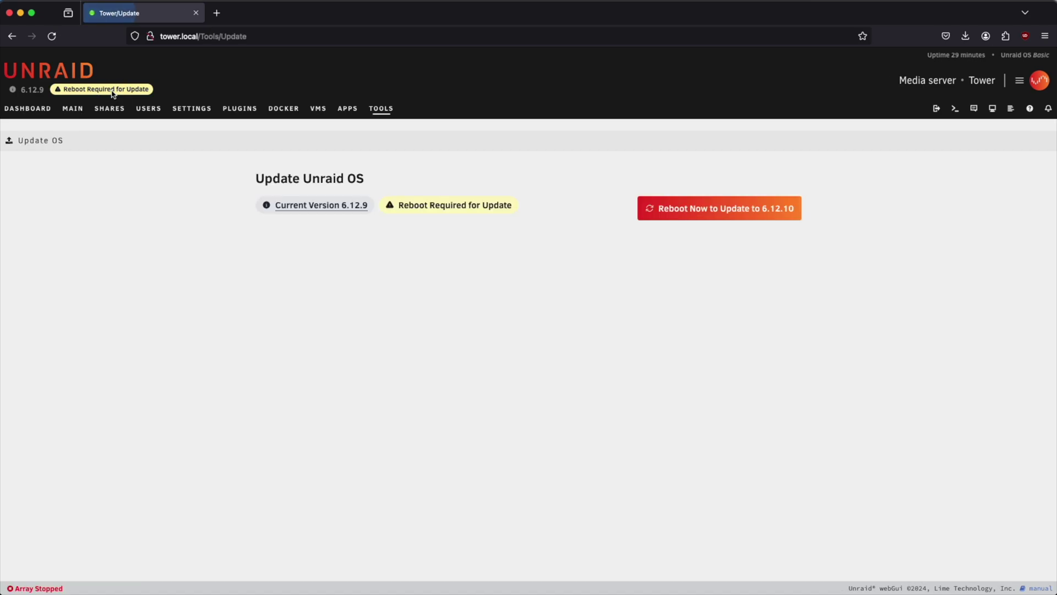
click(715, 215)
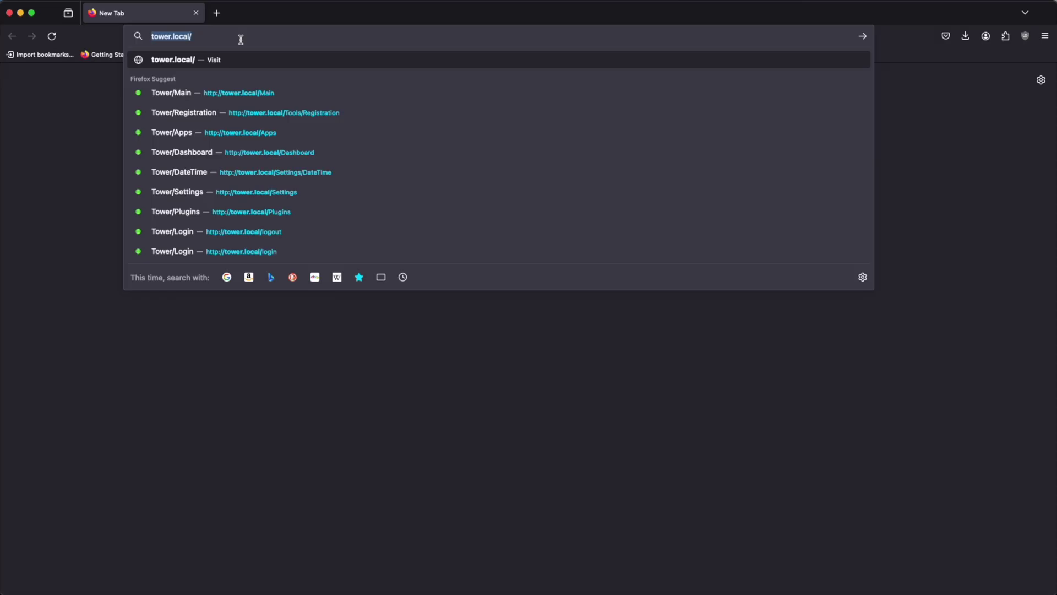
Log back in as root after the reboot
key(Return)
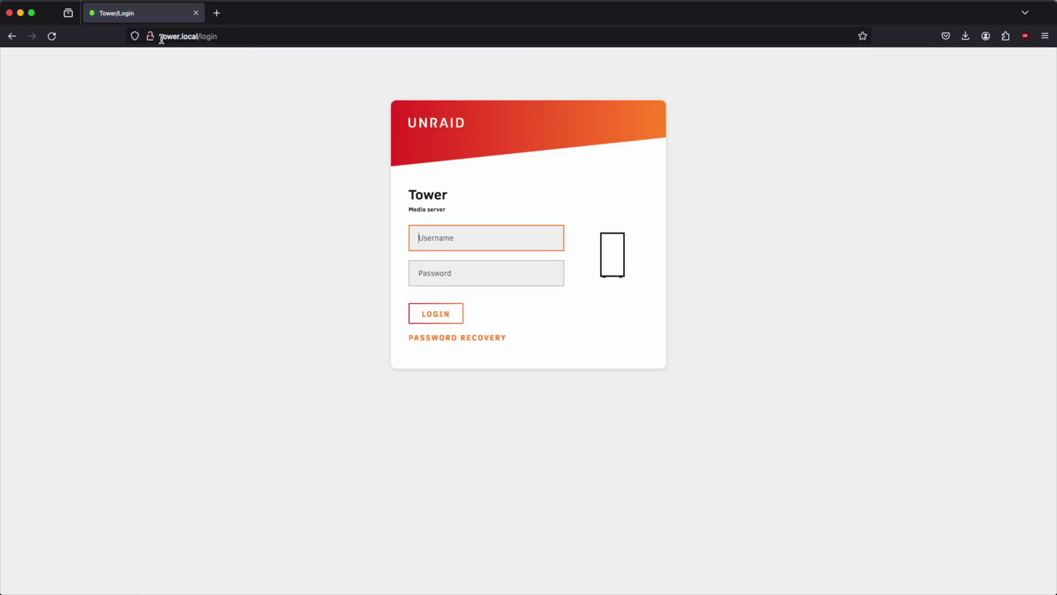
text(root)
key(Tab)
text(••)
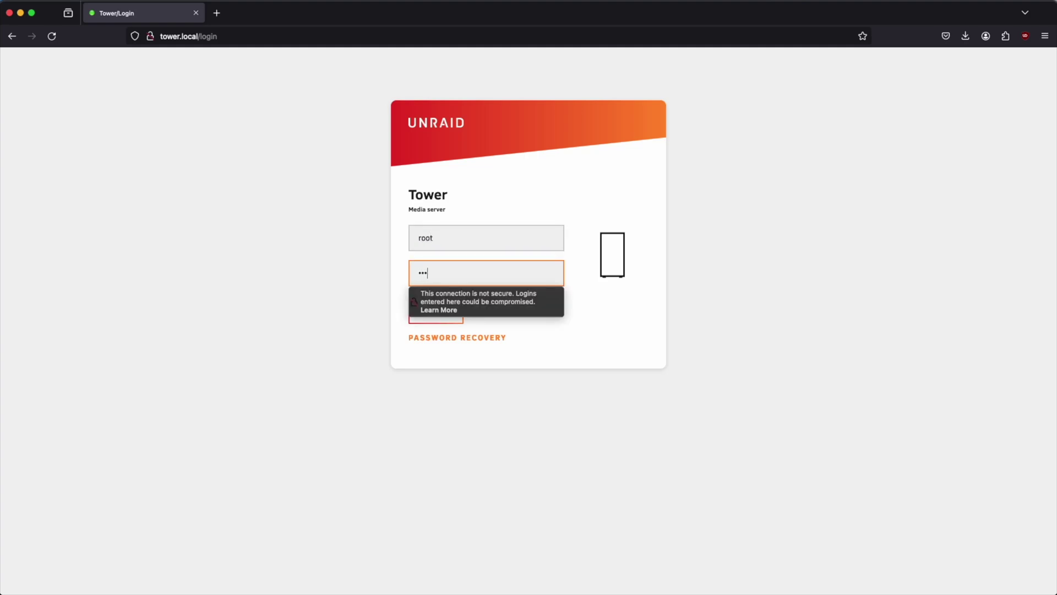
key(Return)
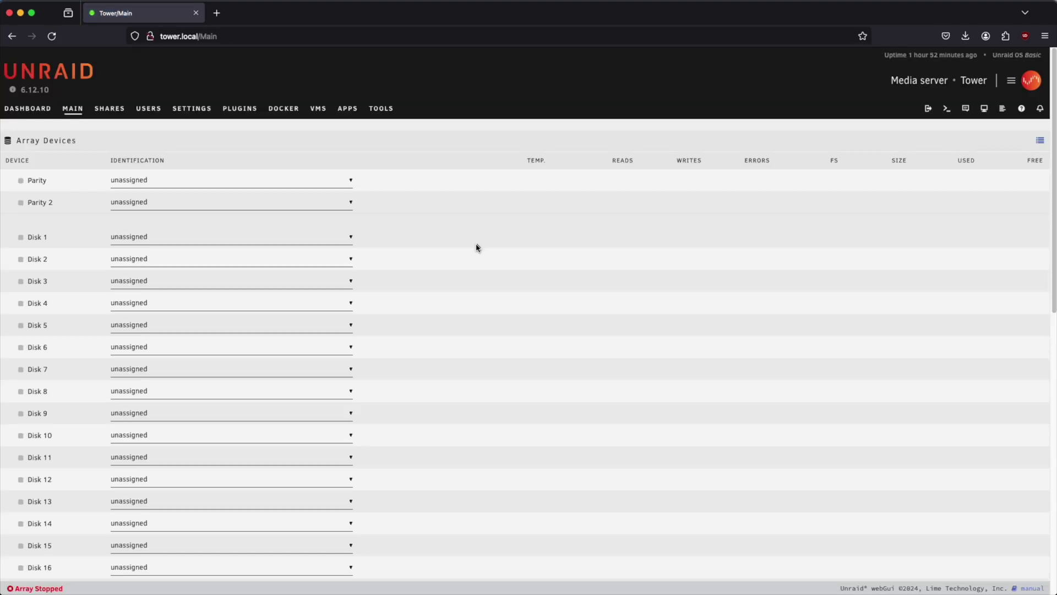
In Identification, set server name n1nas, description My NAS, model LincStation N1, and apply
click(193, 112)
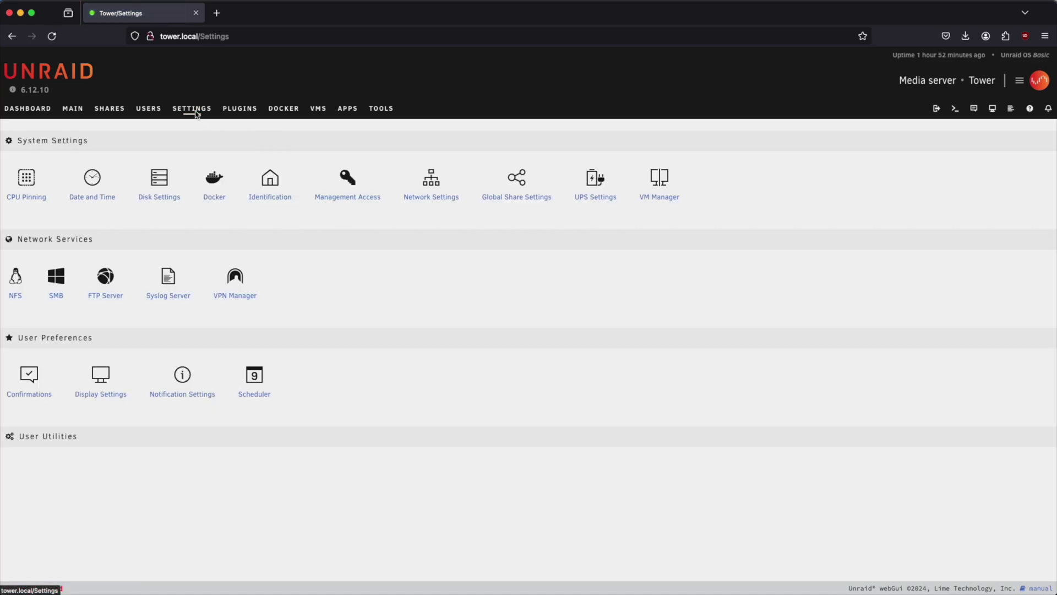
click(270, 198)
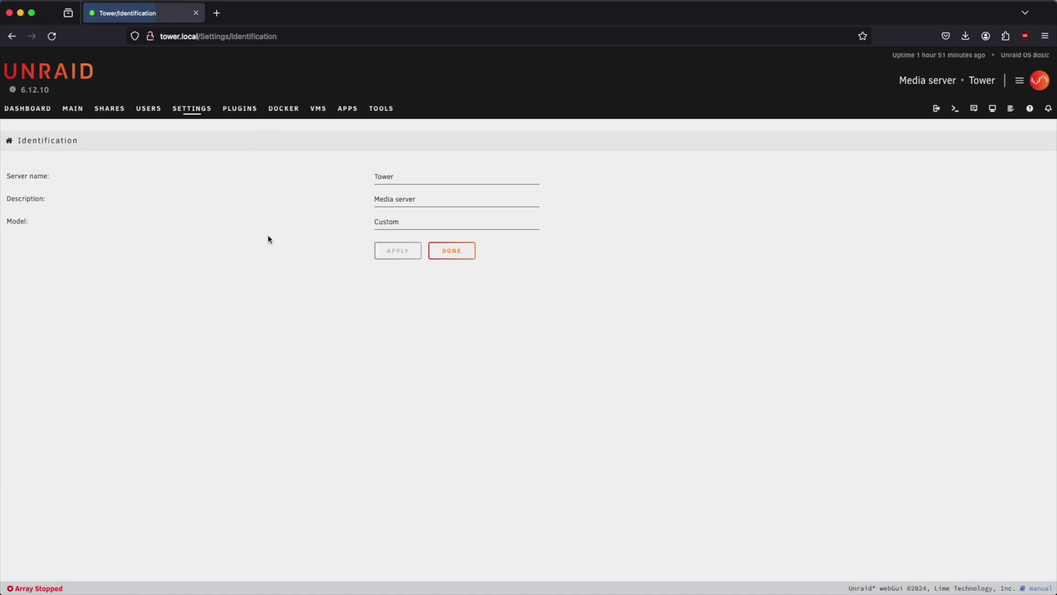
drag(424, 180, 298, 173)
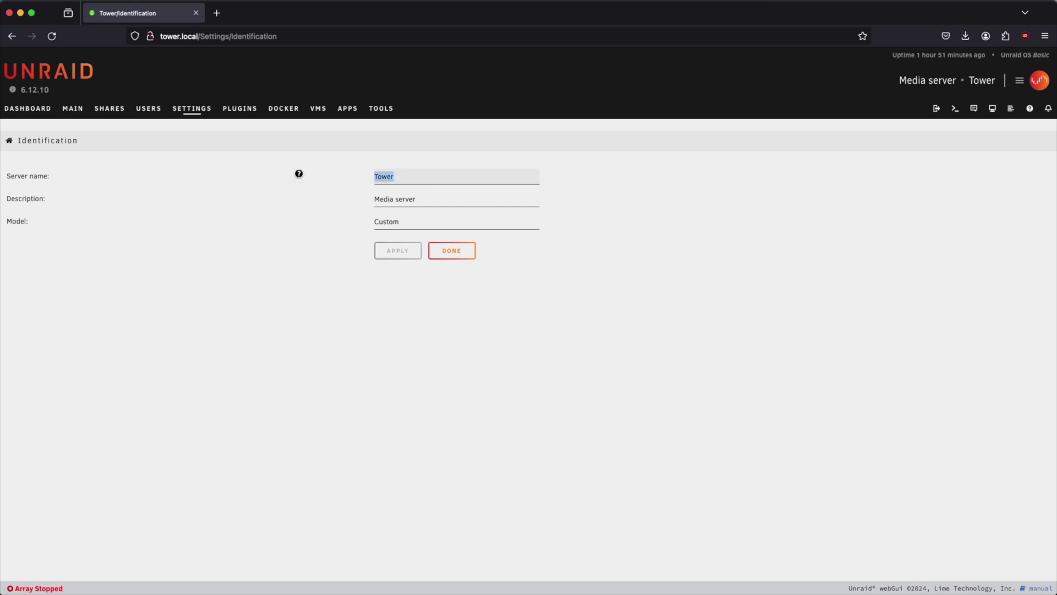
text(n1nas)
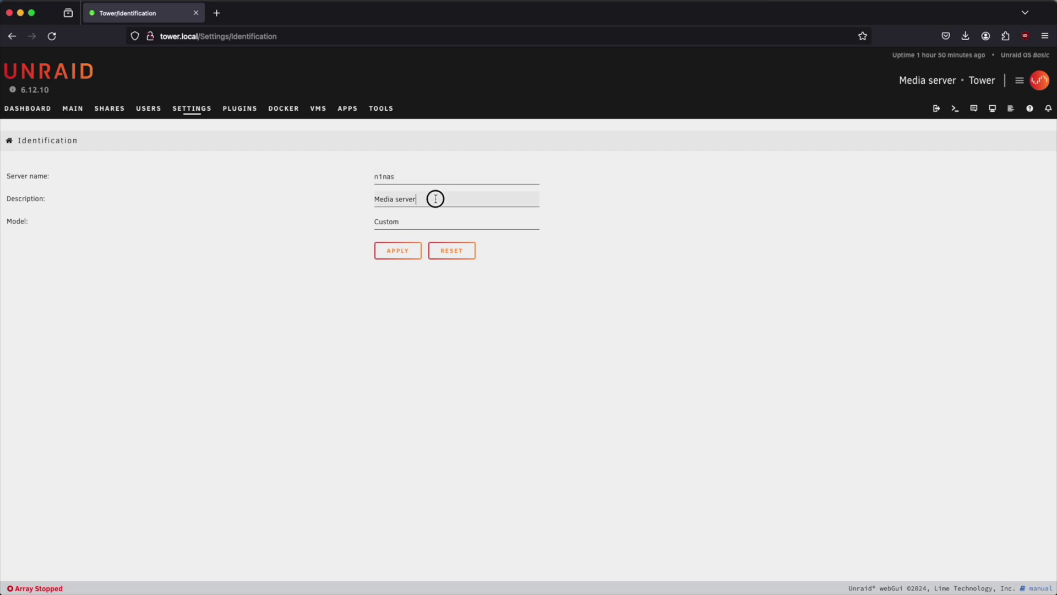
drag(435, 199, 349, 198)
key(BackSpace)
key(Tab)
text(Lin)
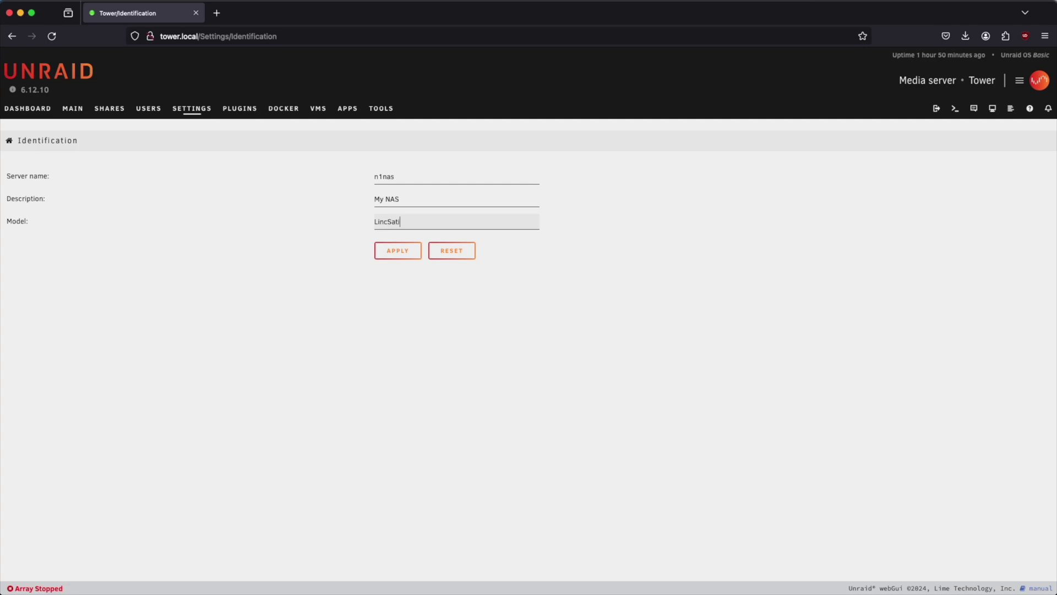
text(cStation N1)
click(395, 250)
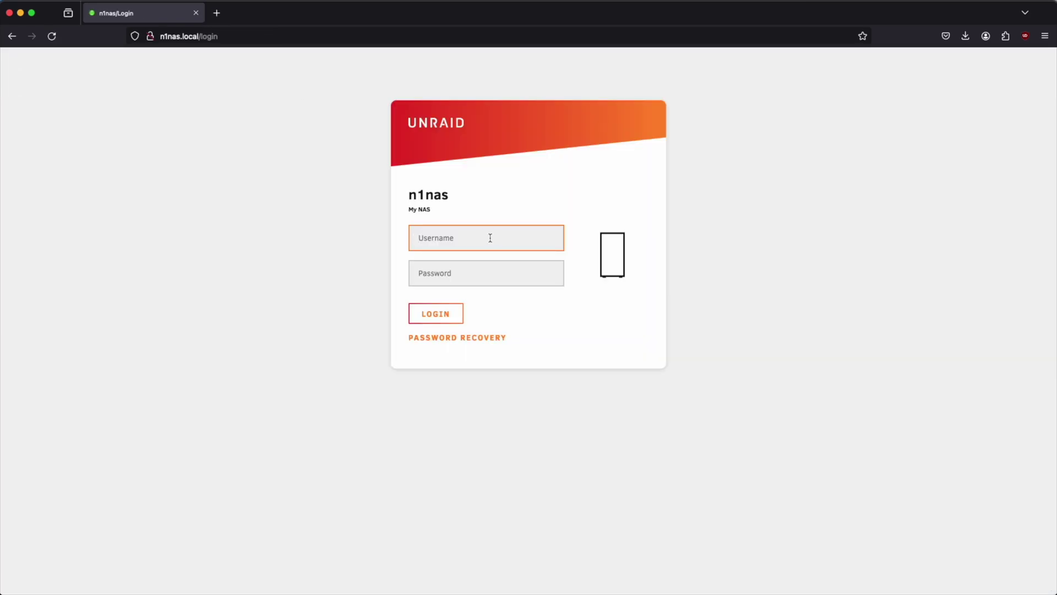
Sign back in to the webGUI as root
click(420, 207)
click(454, 236)
text(root)
key(Tab)
text(***)
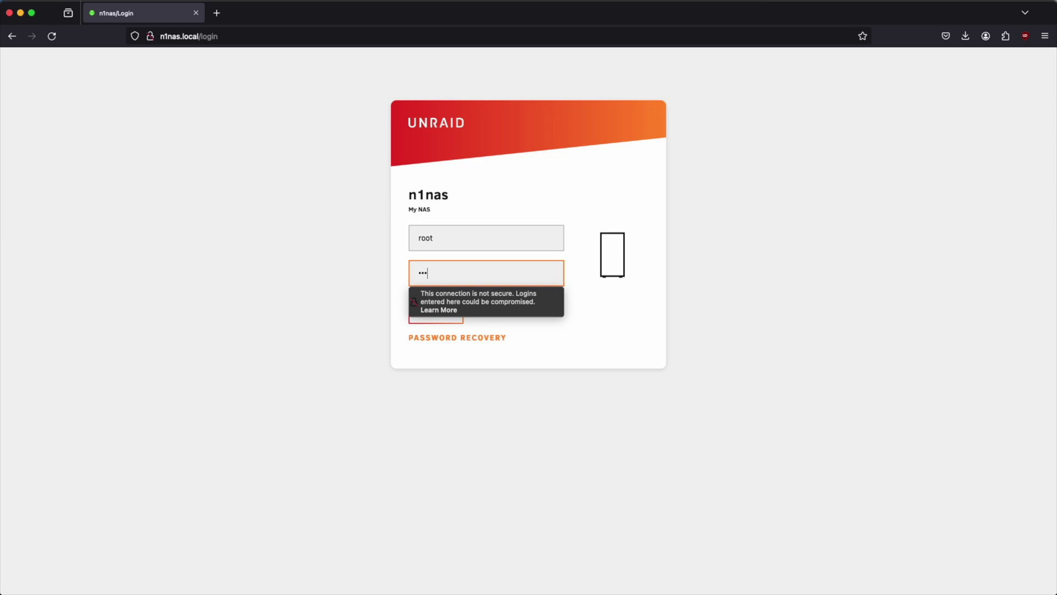
text(***)
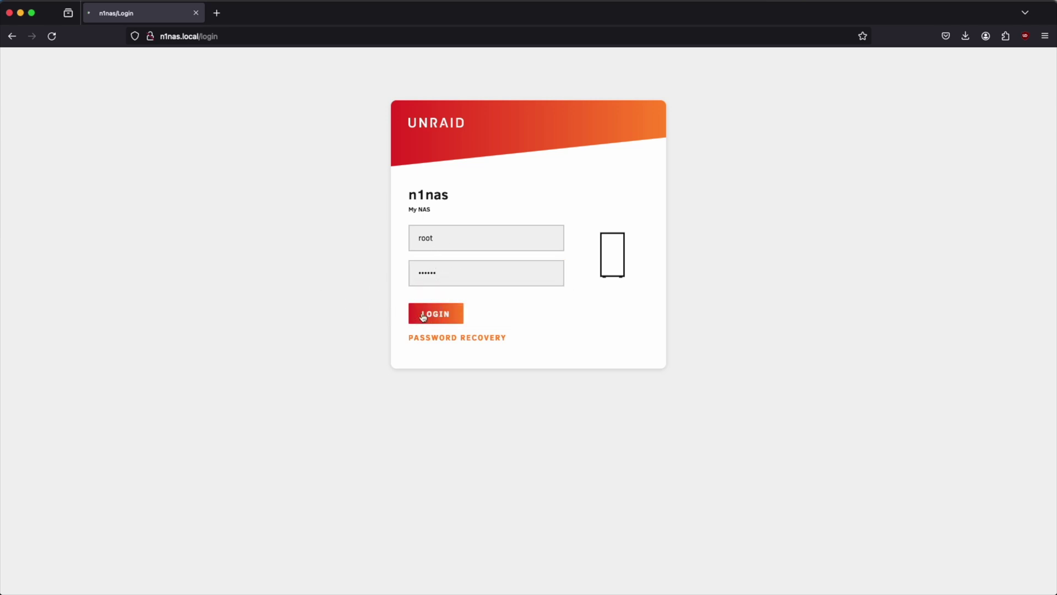
click(419, 312)
Switch eth0 IPv4 assignment to Static with address 10.10.10.11
click(192, 109)
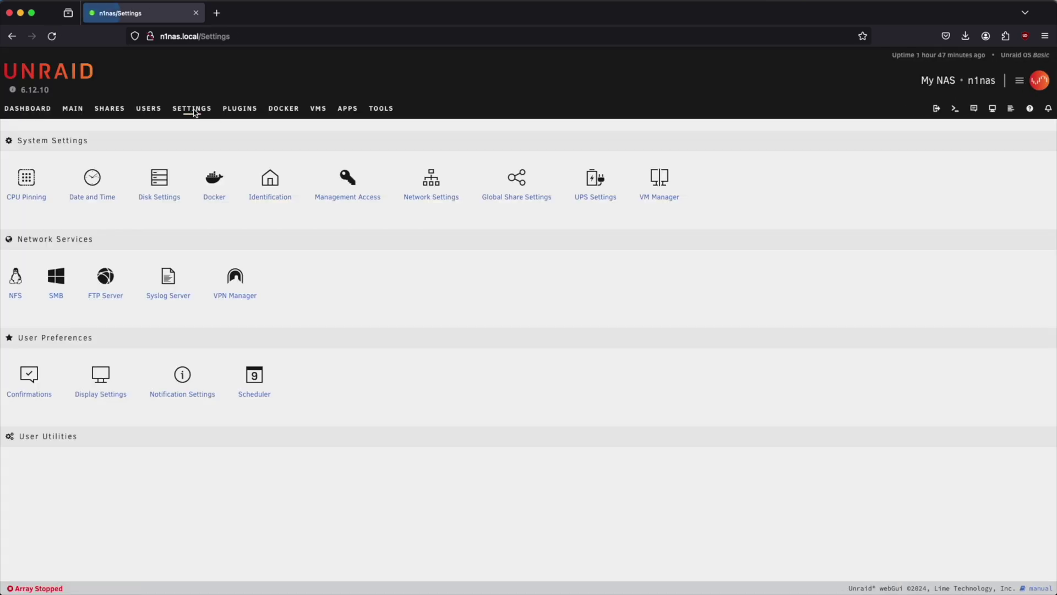
click(433, 200)
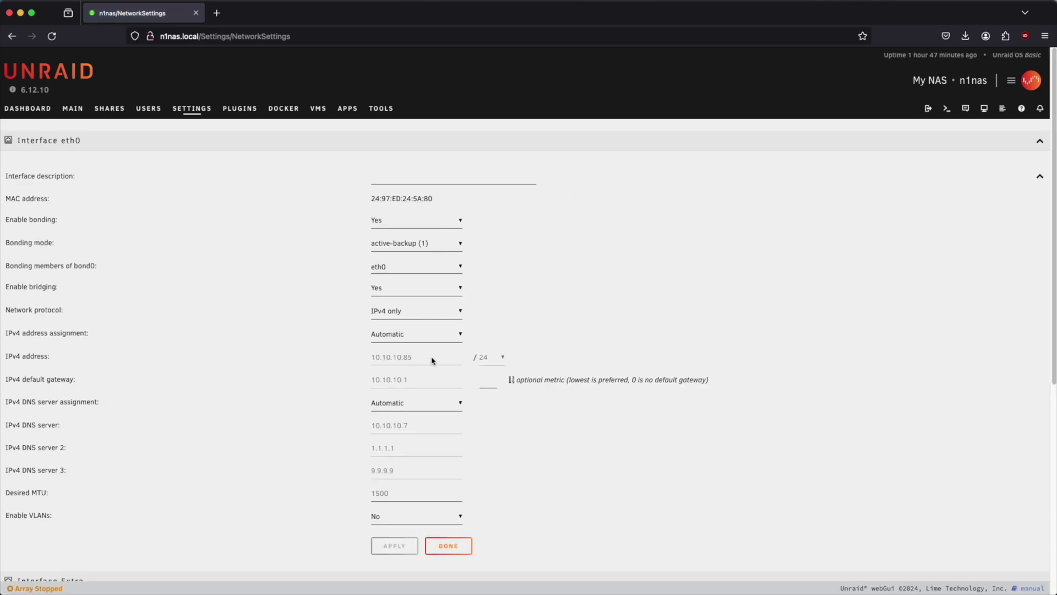
click(385, 336)
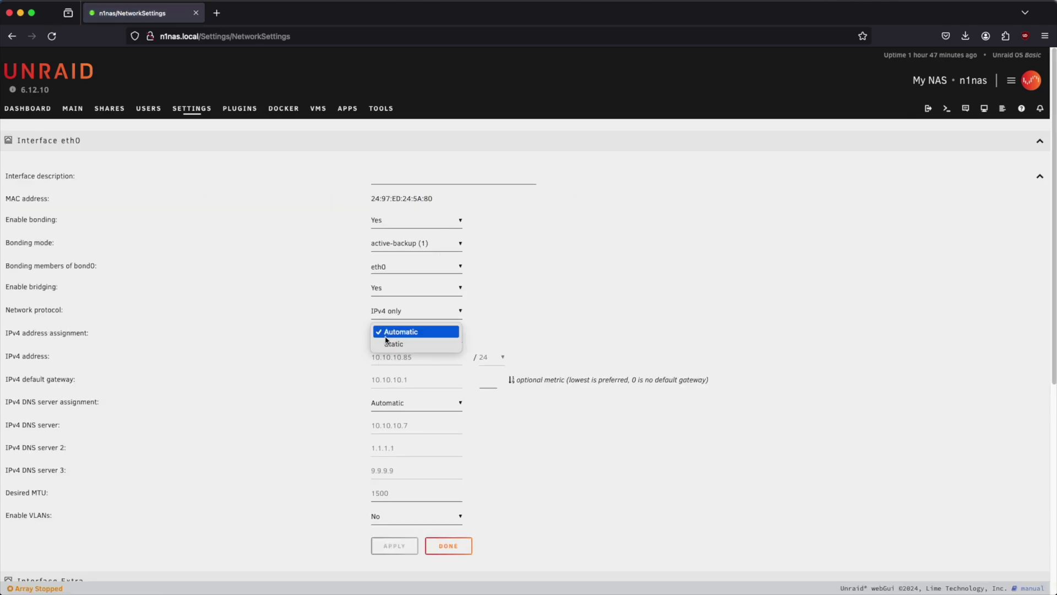
click(415, 335)
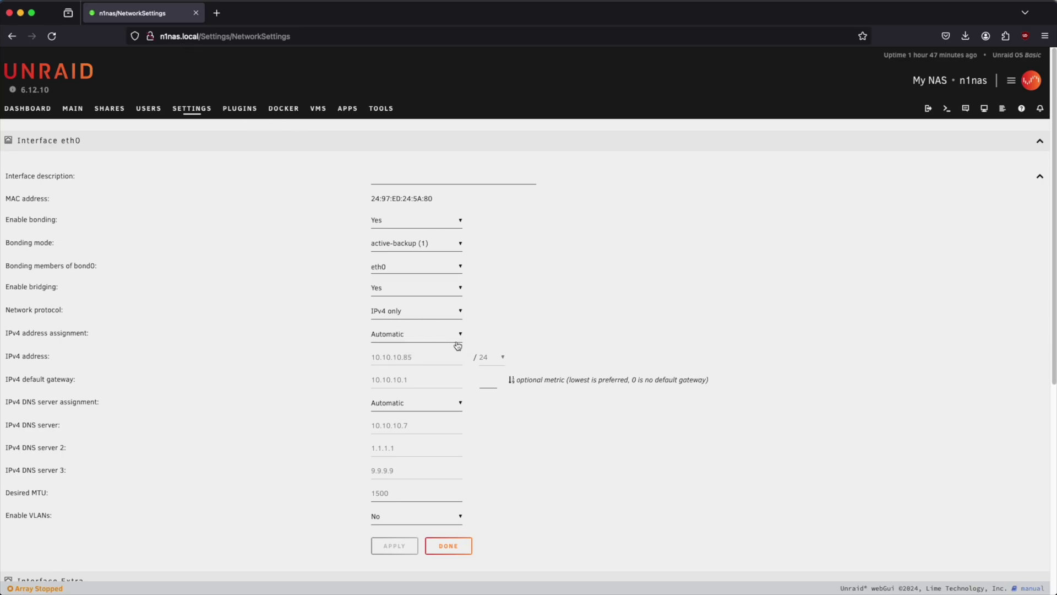
scroll(454, 341, down, 3)
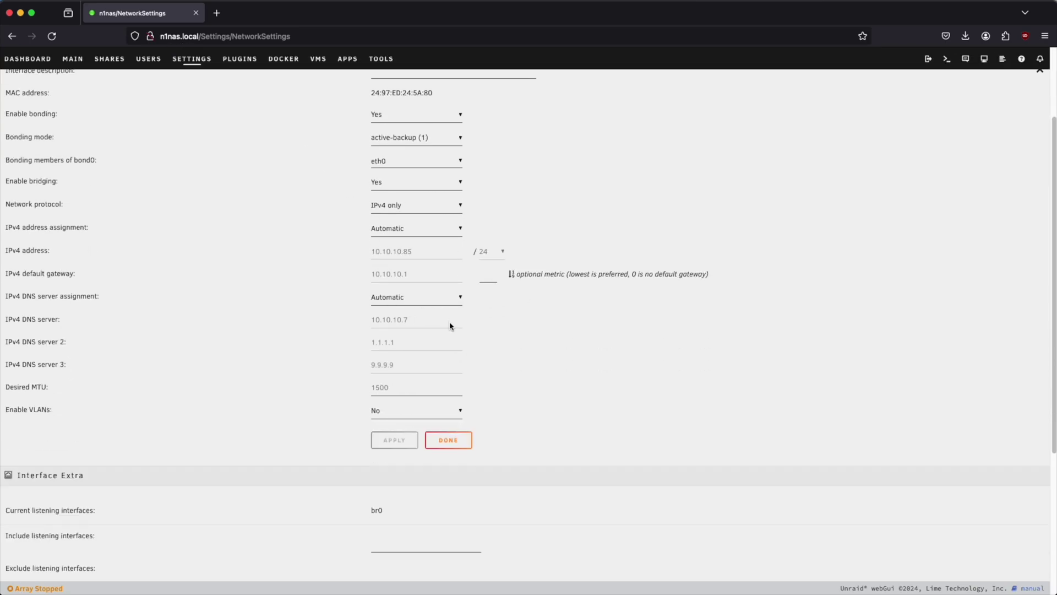
click(440, 232)
click(423, 239)
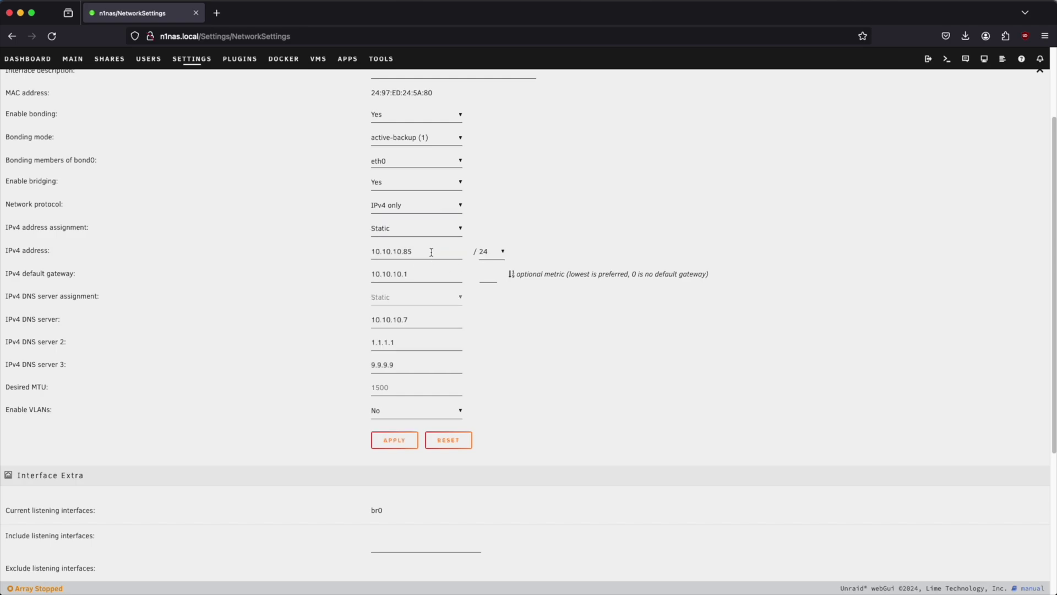
click(434, 253)
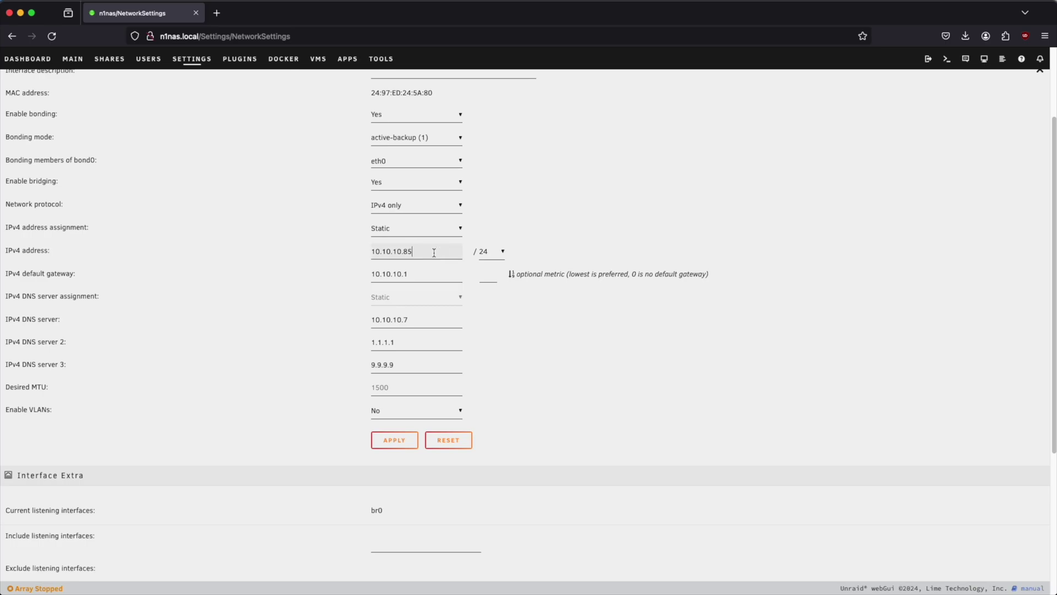
key(BackSpace)
key(BackSpace)
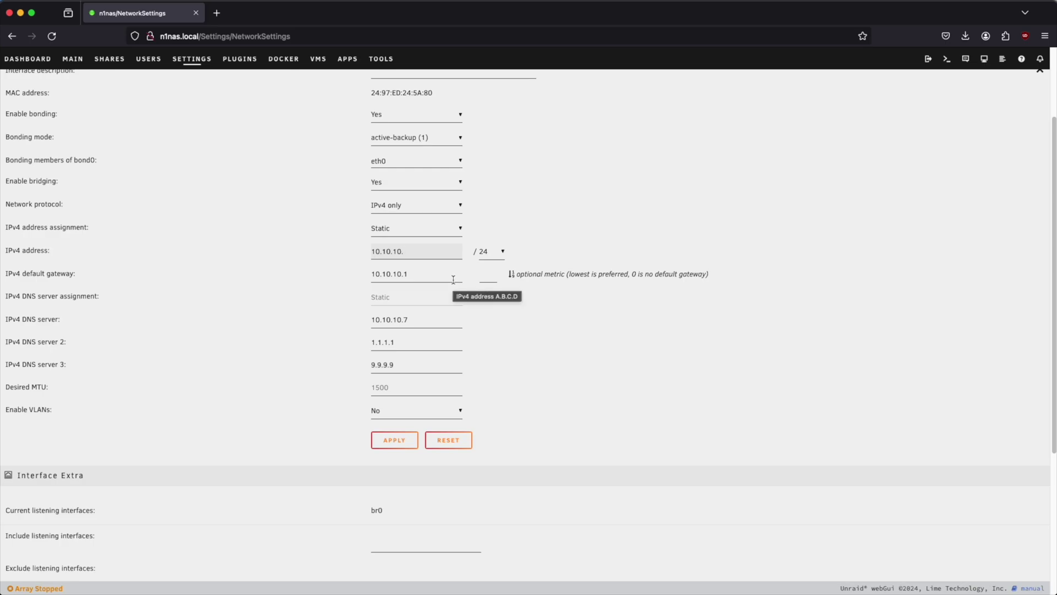
text(11)
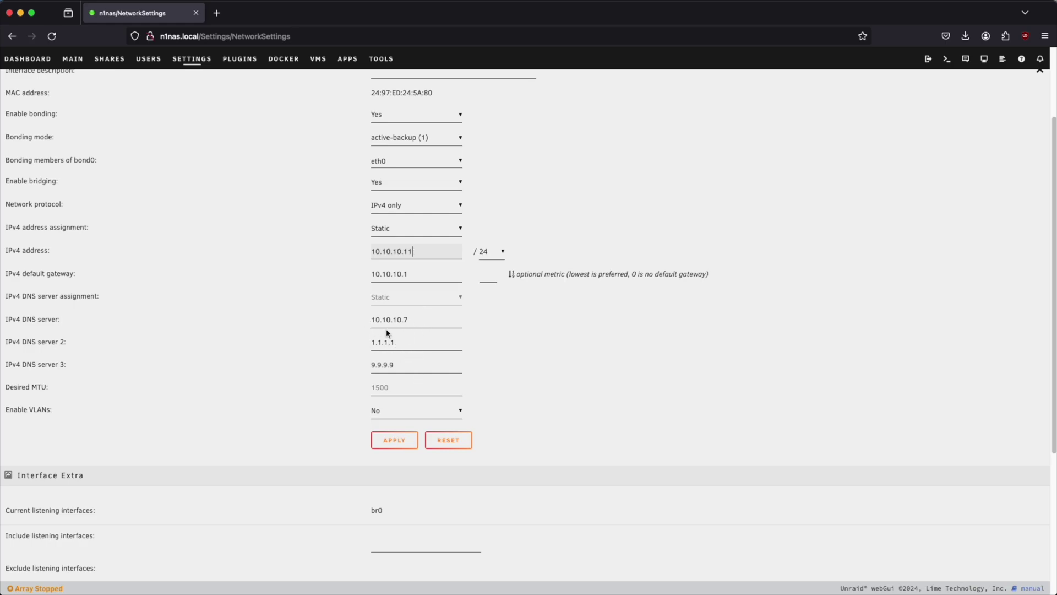
Review the DNS server entries and apply the static network settings
drag(406, 341, 358, 366)
click(407, 344)
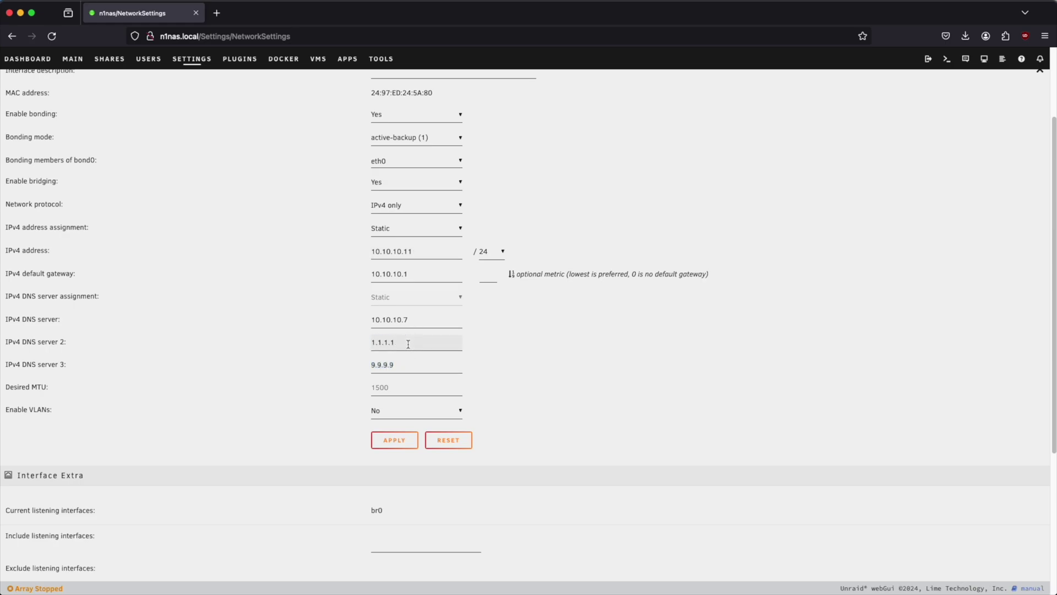
click(420, 319)
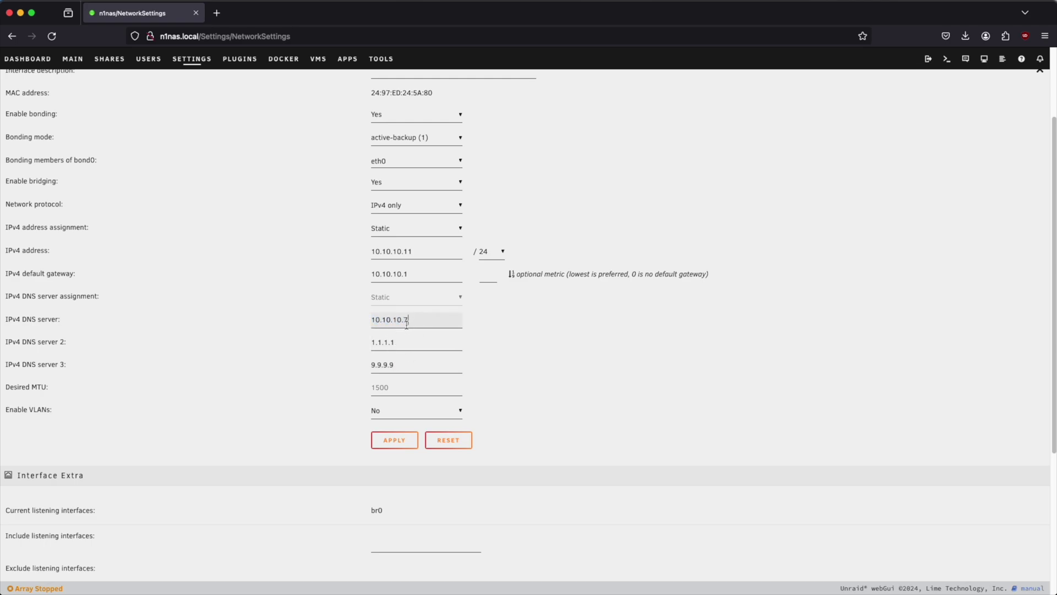
click(401, 439)
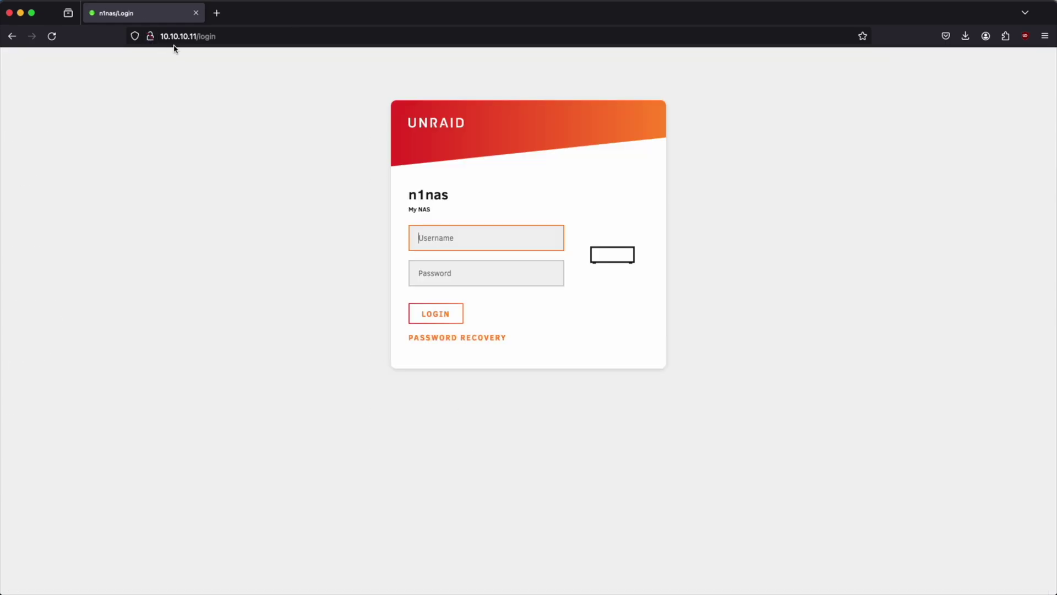
Log in as root on the 10.10.10.11 login page
text(root)
key(Tab)
text(•••)
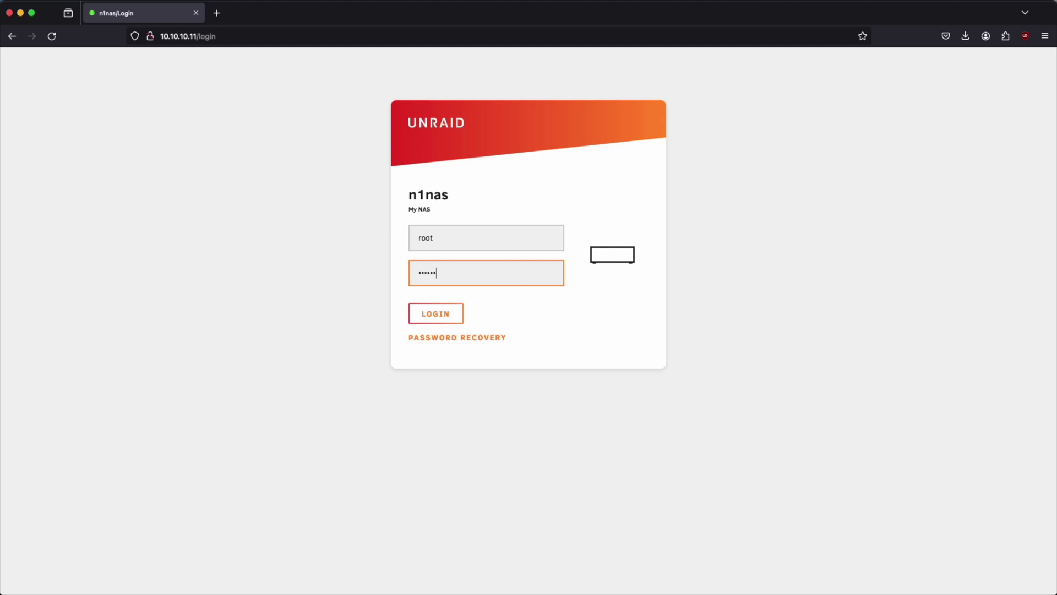
key(Return)
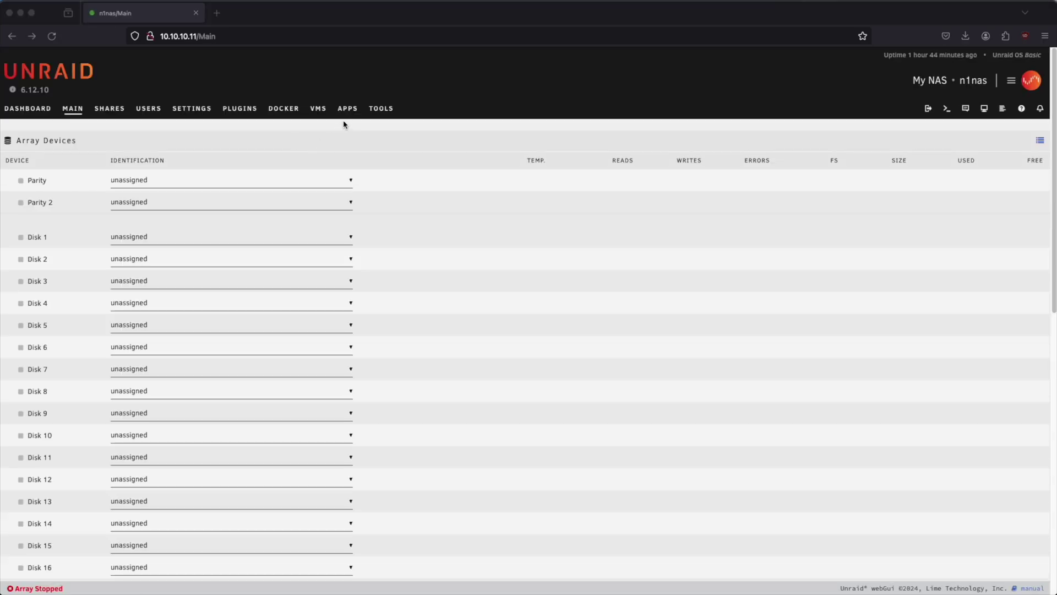
click(437, 108)
Install the Community Applications plugin from the Apps page
click(345, 110)
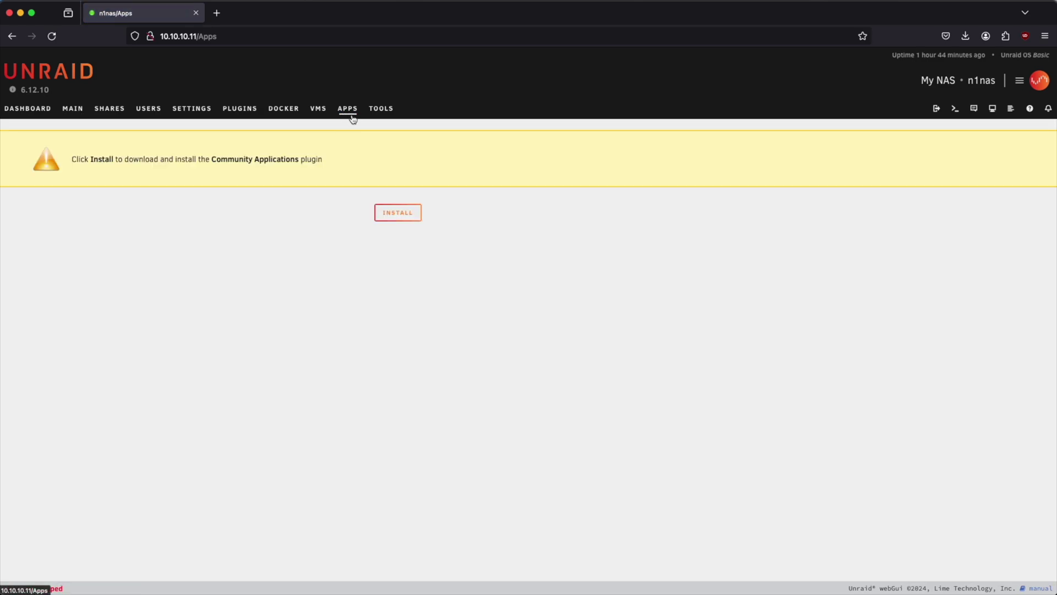
click(221, 160)
click(276, 161)
click(399, 219)
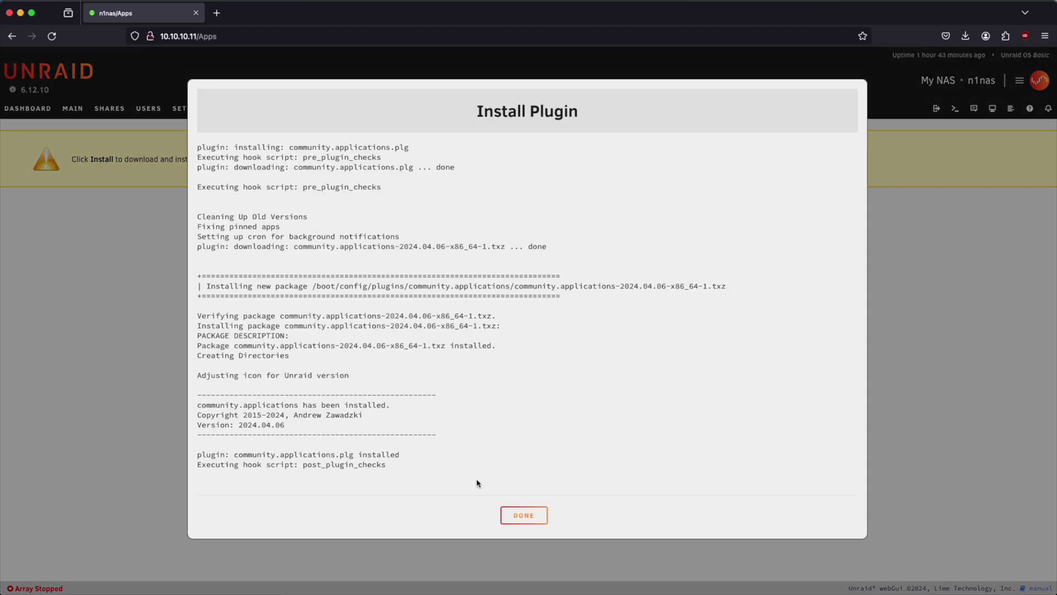
click(523, 516)
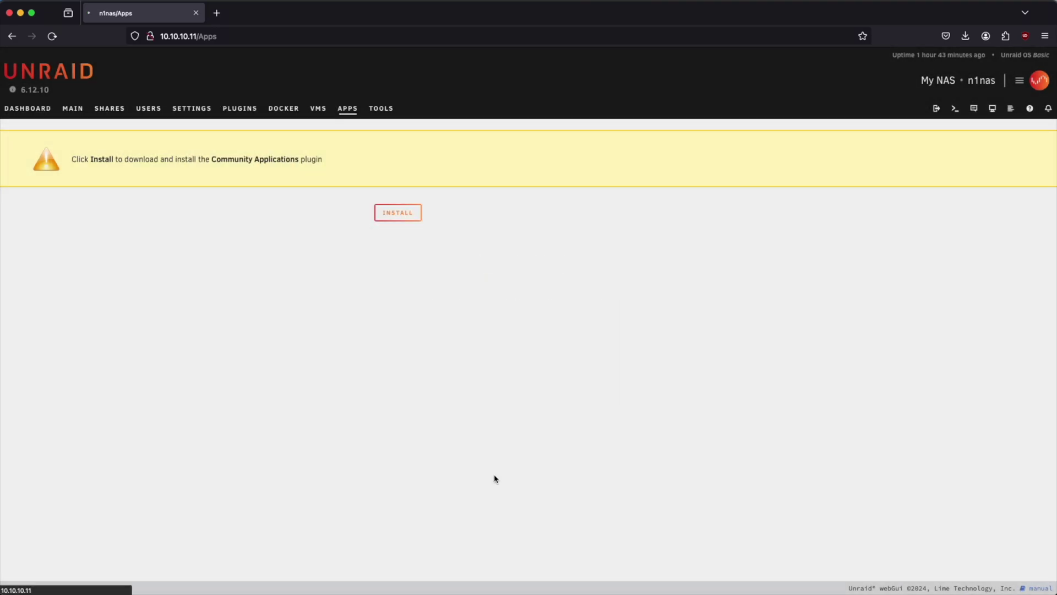
Accept the third-party apps disclaimer and acknowledge the plugins notice
drag(435, 318, 552, 329)
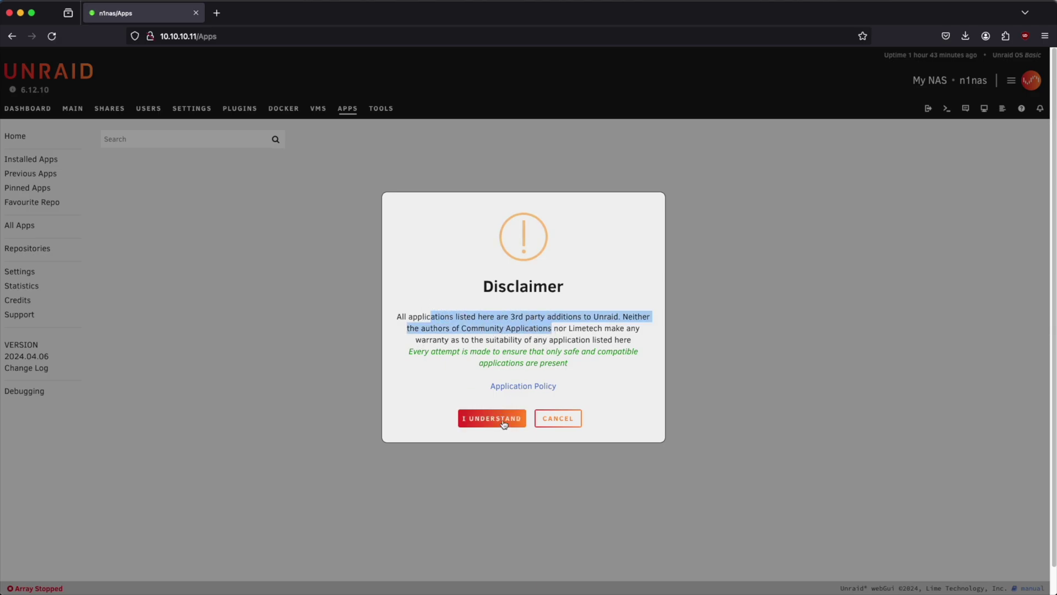
click(502, 418)
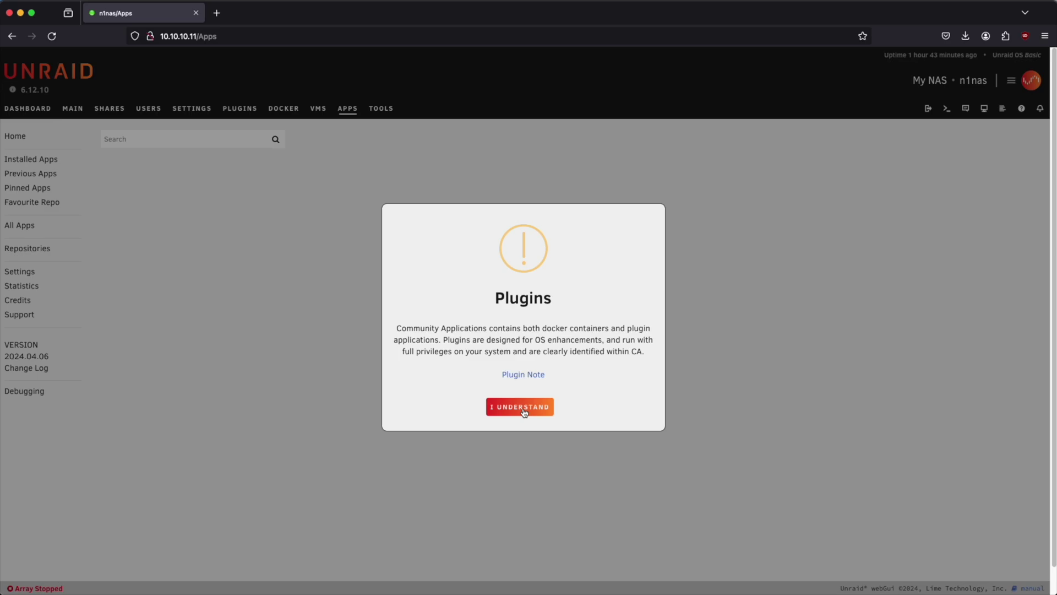
click(524, 409)
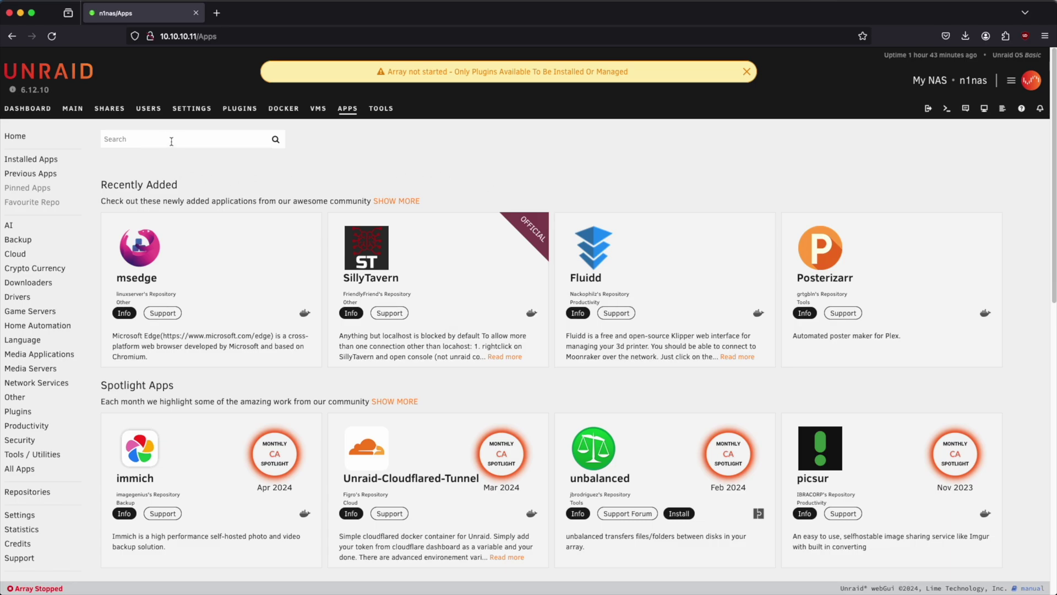
Search apps for 'connect', install Unraid Connect, and open its settings
text(connect)
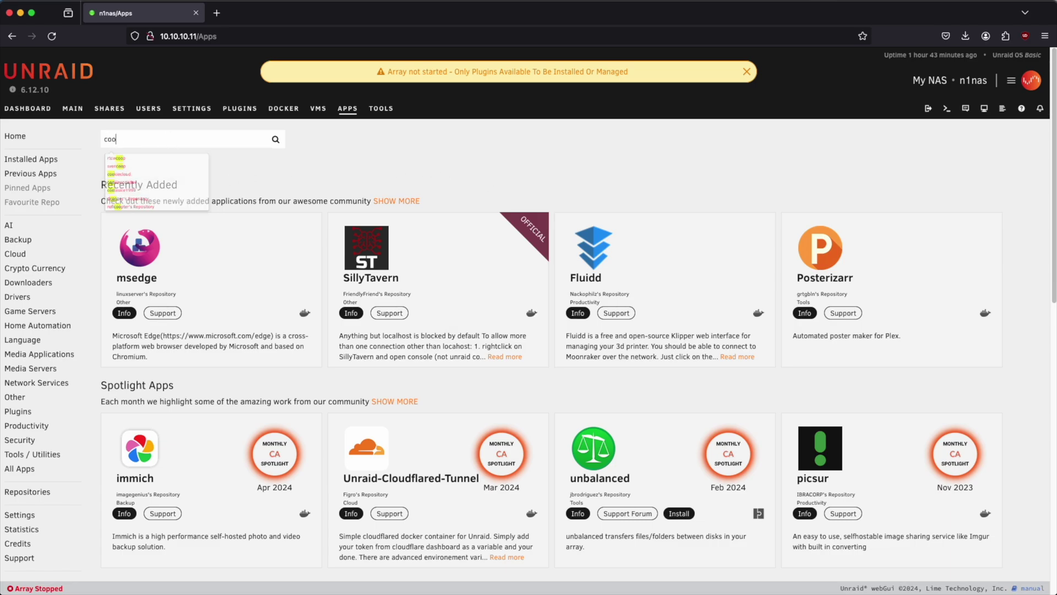
key(Return)
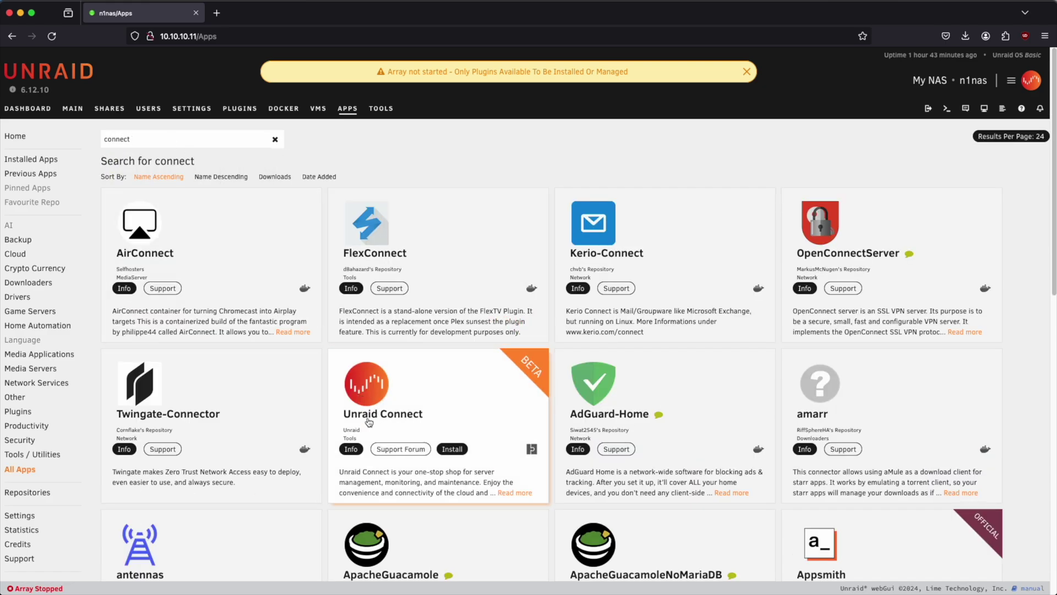
click(450, 449)
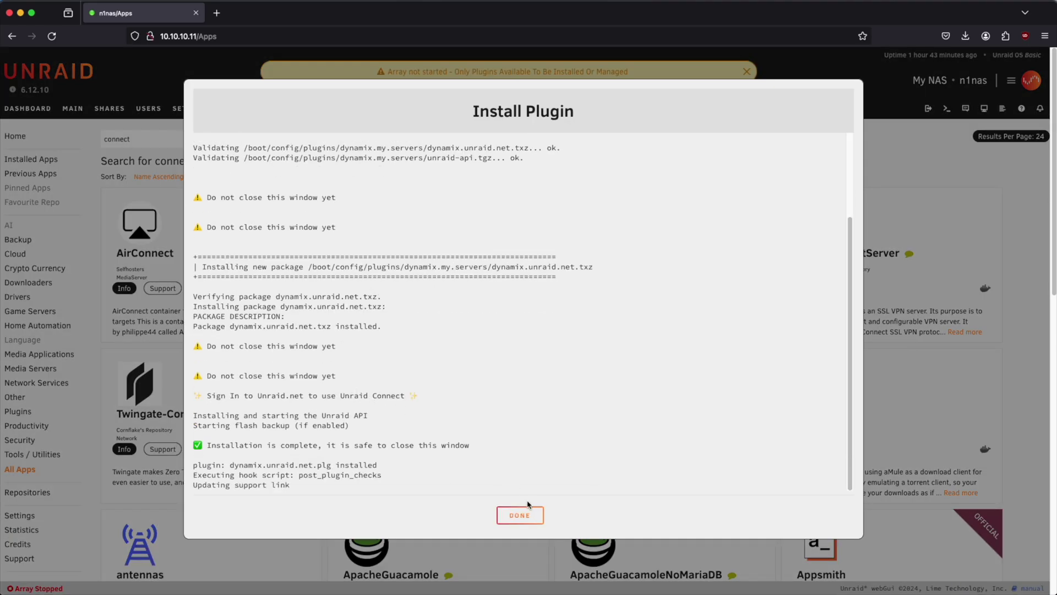
click(521, 516)
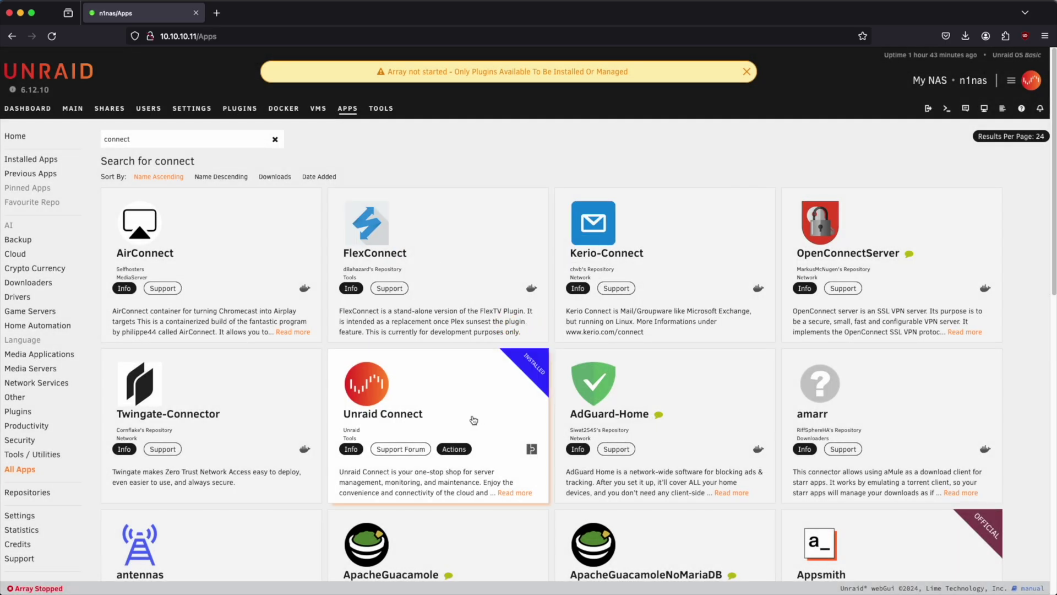
click(454, 450)
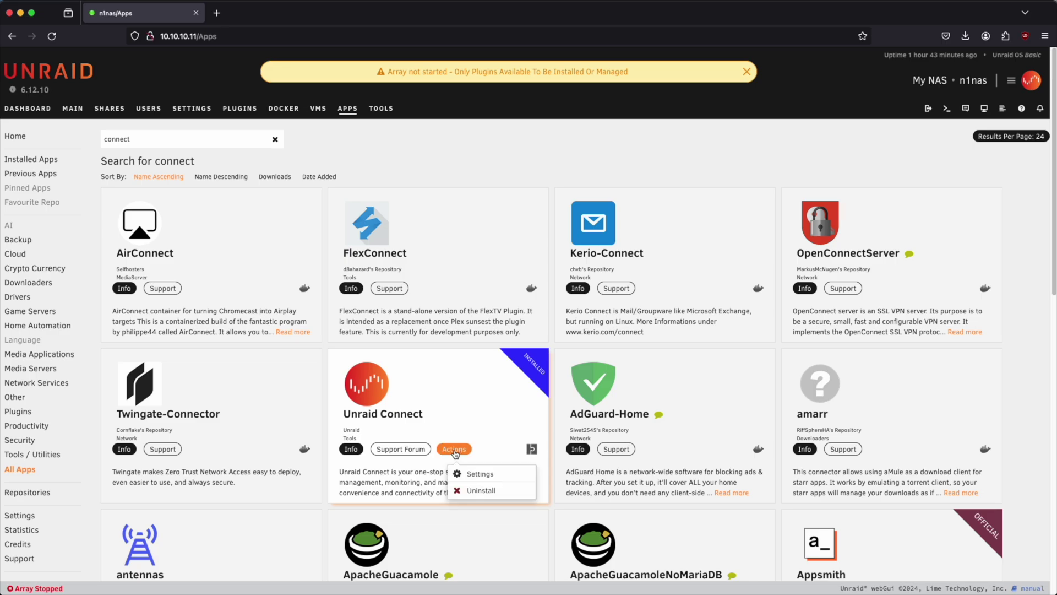
click(477, 476)
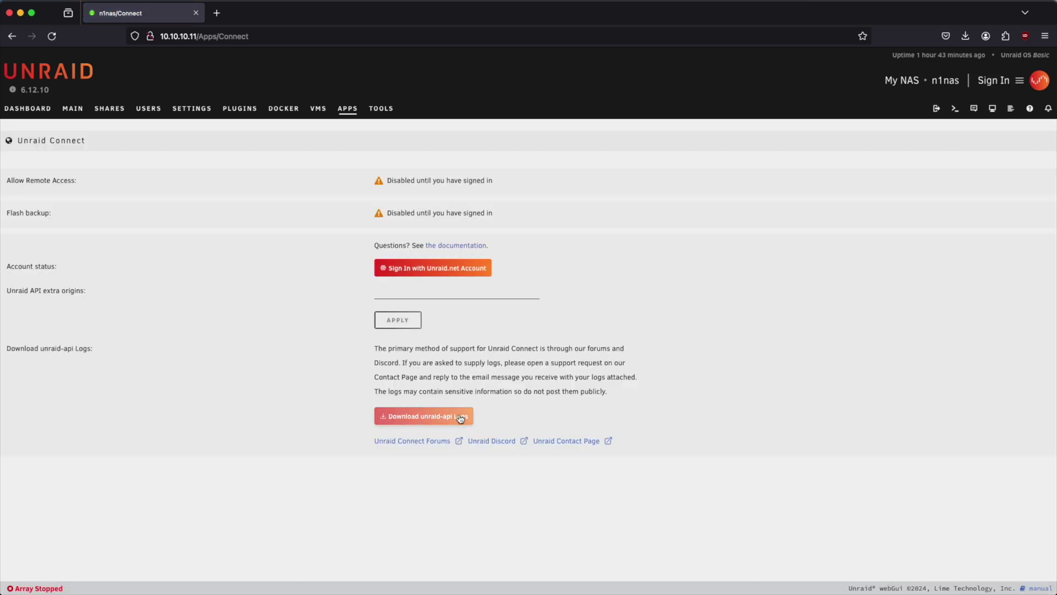
Sign in with an Unraid.net account and confirm registering the n1nas server
click(444, 270)
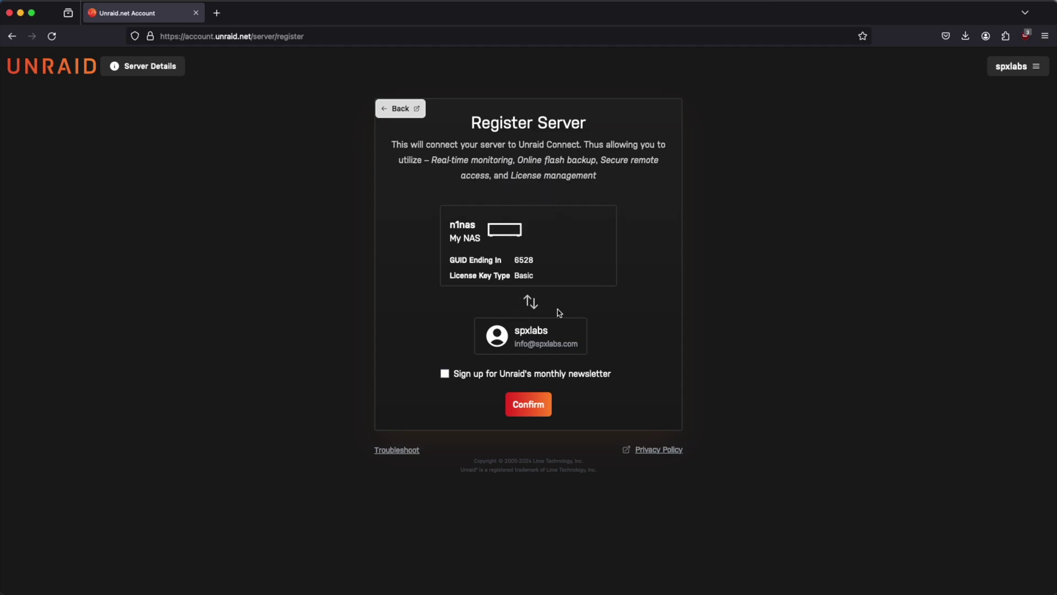
click(540, 414)
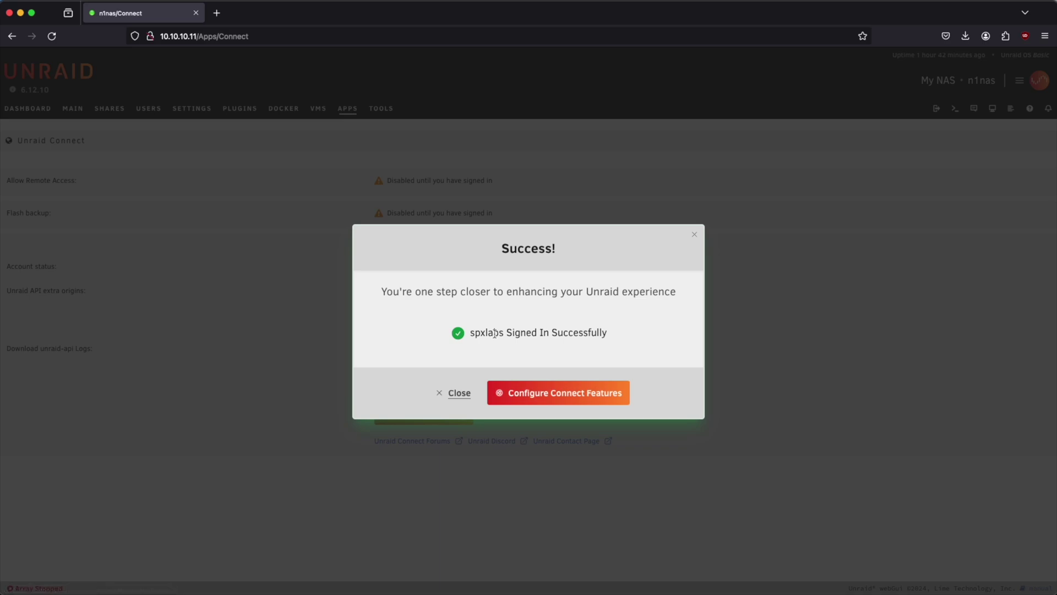
Activate Unraid Connect flash backup from the Connect features settings
click(557, 398)
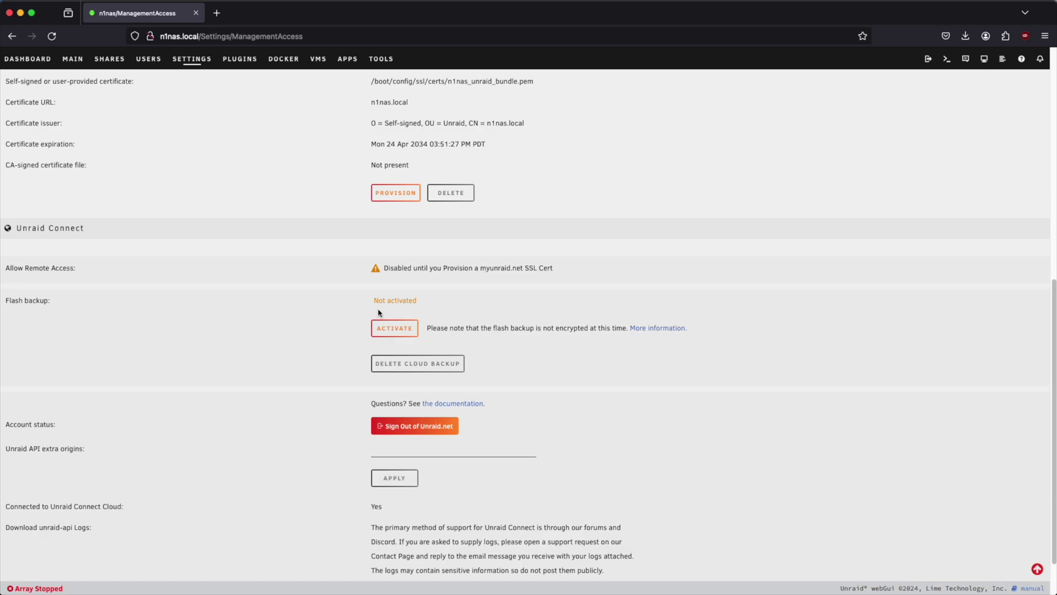
click(389, 330)
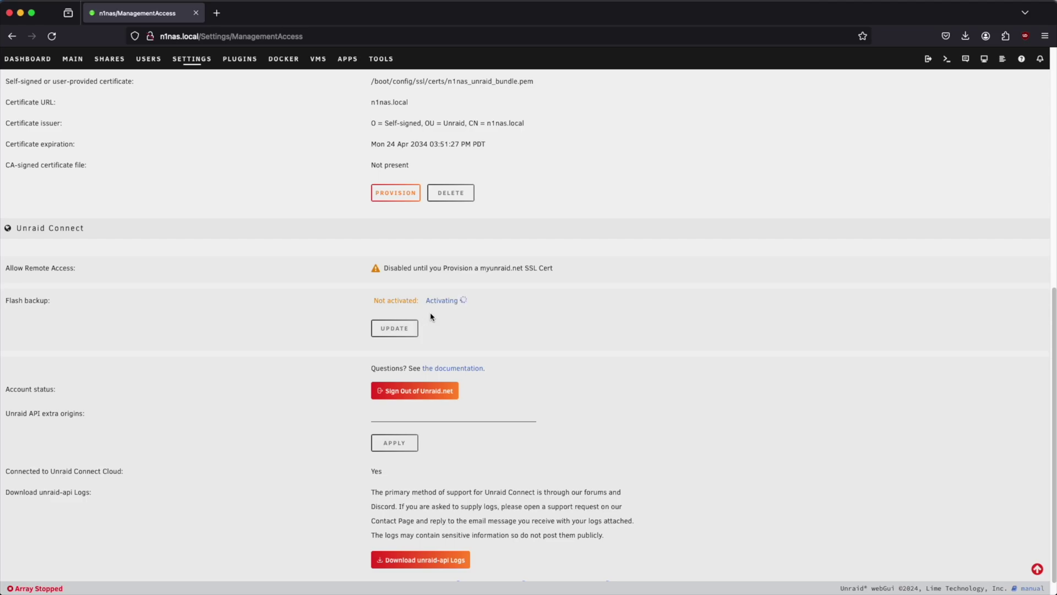
drag(370, 347, 461, 347)
click(461, 353)
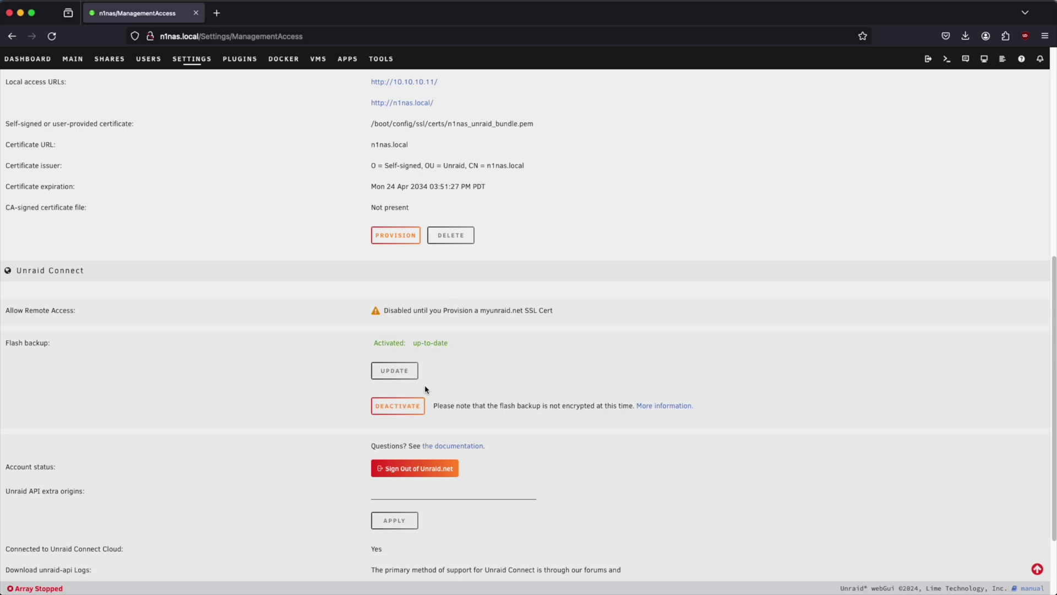
Open the Unraid Connect dashboard in a new tab from the header Connect menu
scroll(518, 386, up, 10)
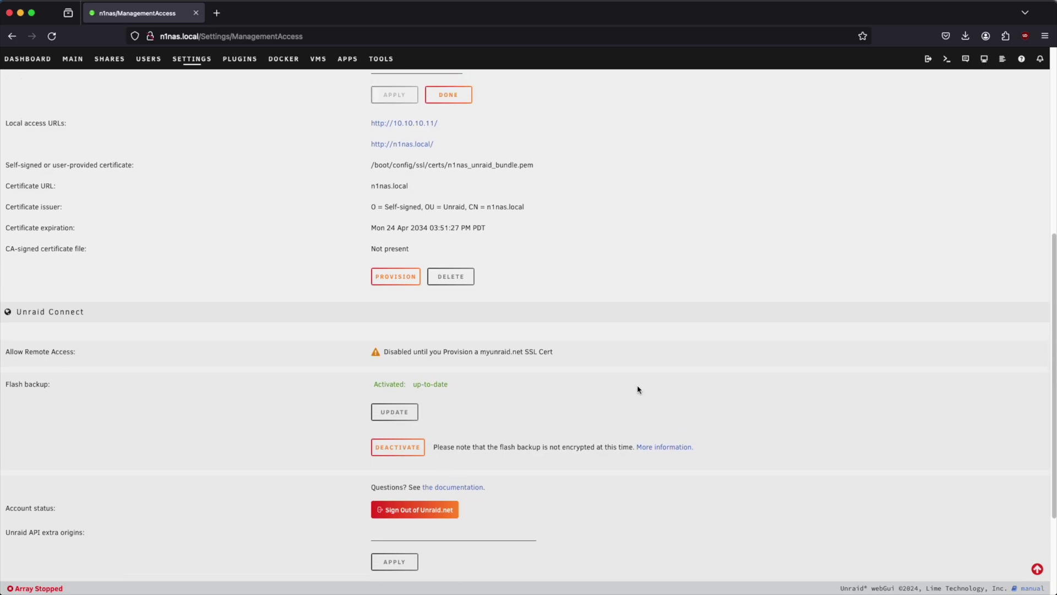
scroll(611, 396, down, 5)
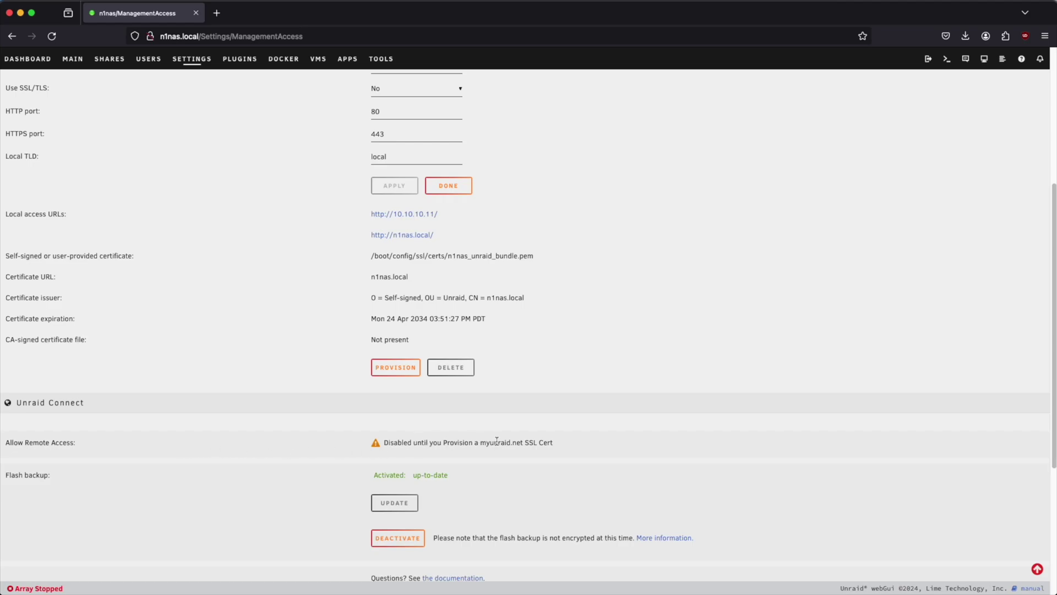
scroll(497, 441, up, 5)
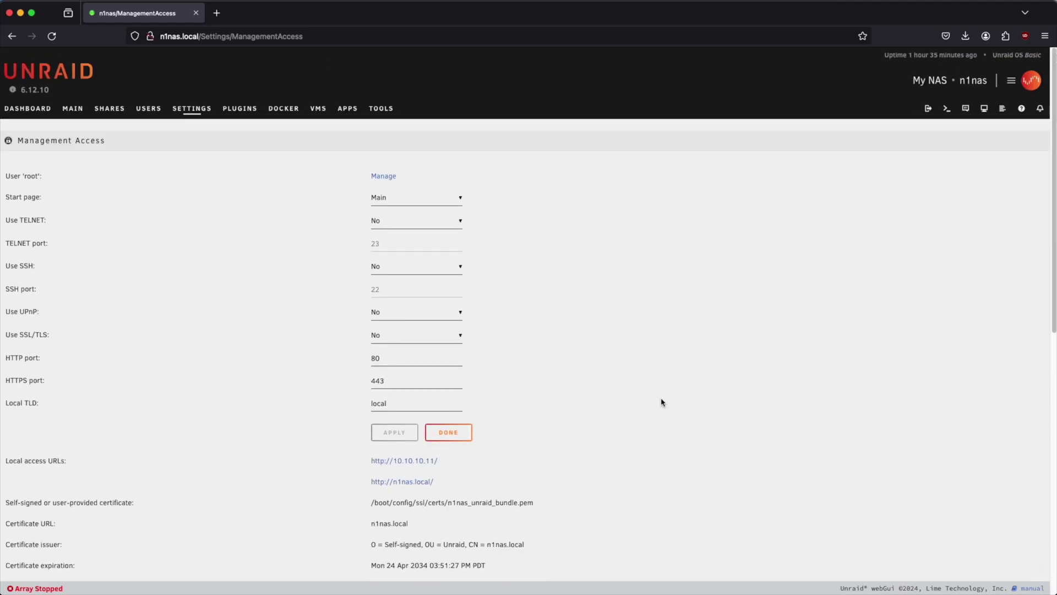
click(1012, 83)
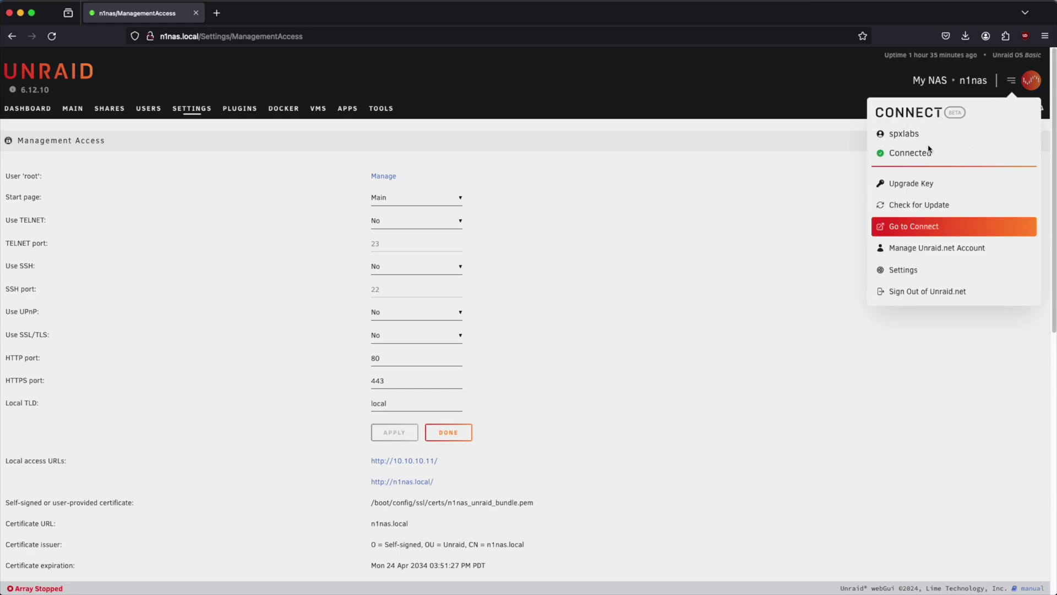
click(925, 227)
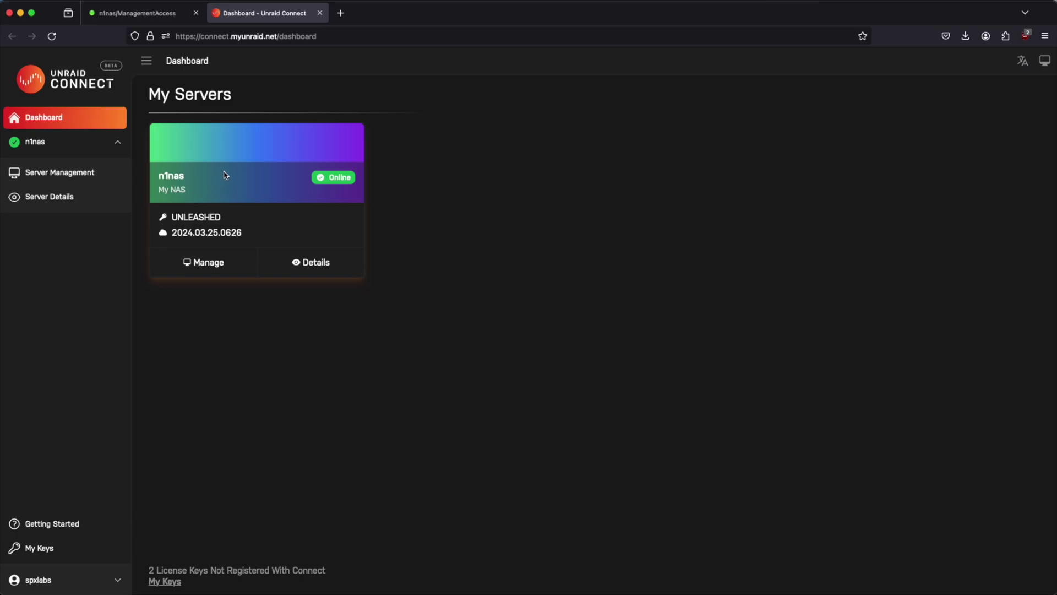
View the n1nas server's details on the My Servers dashboard
click(325, 307)
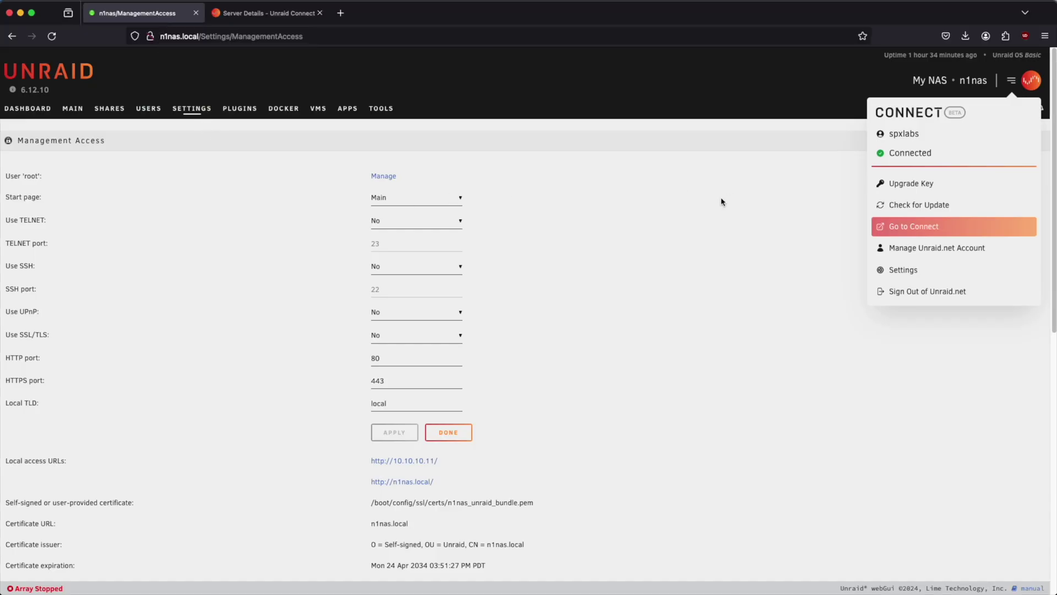
Set array slots to 3, assign 2 TB sdb as Parity and sdc as Disk 1, then add a pool
click(683, 217)
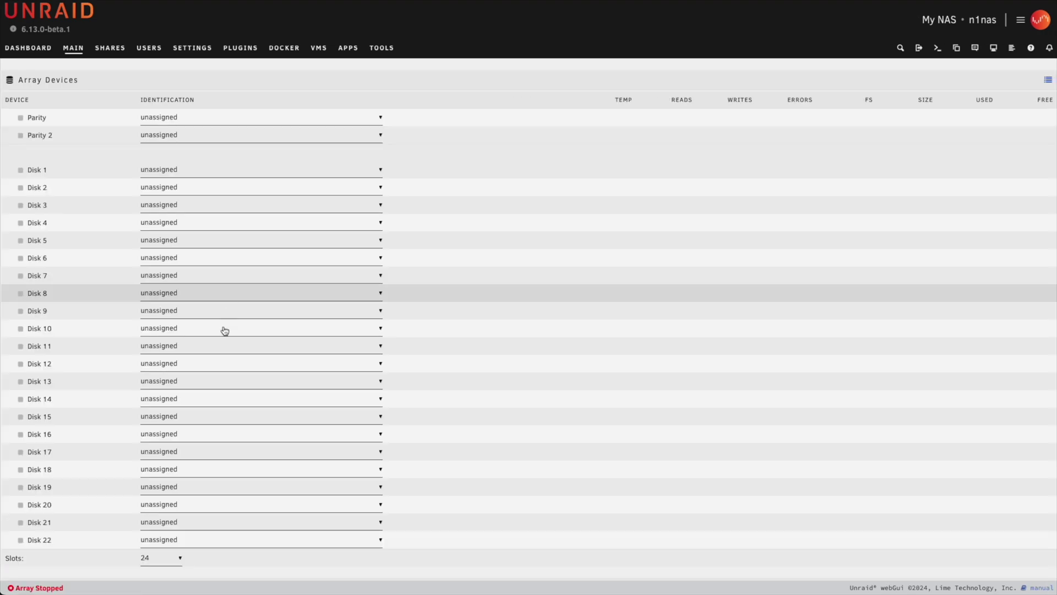
click(178, 557)
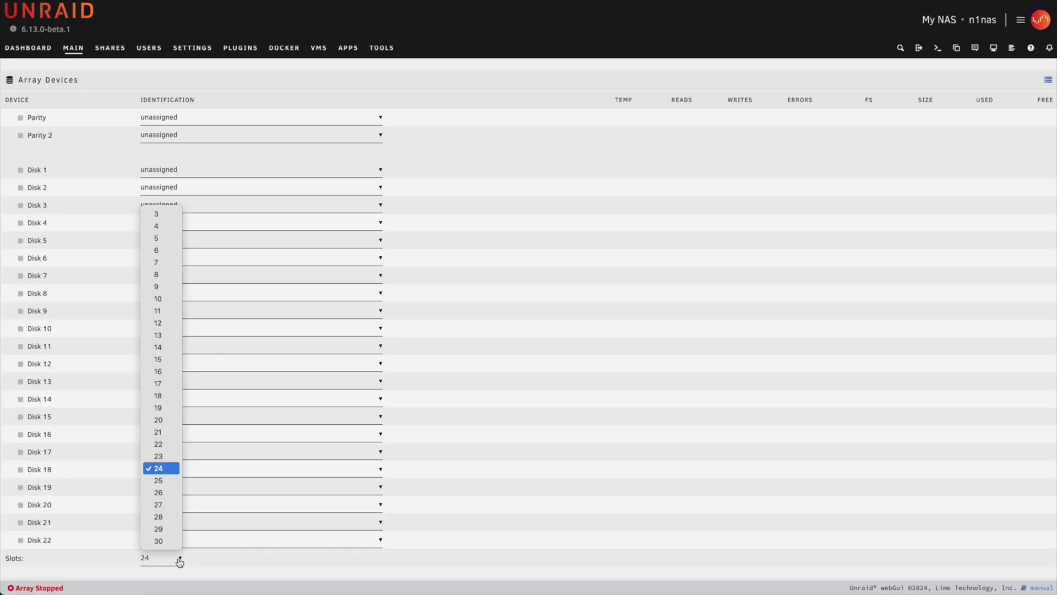
click(167, 237)
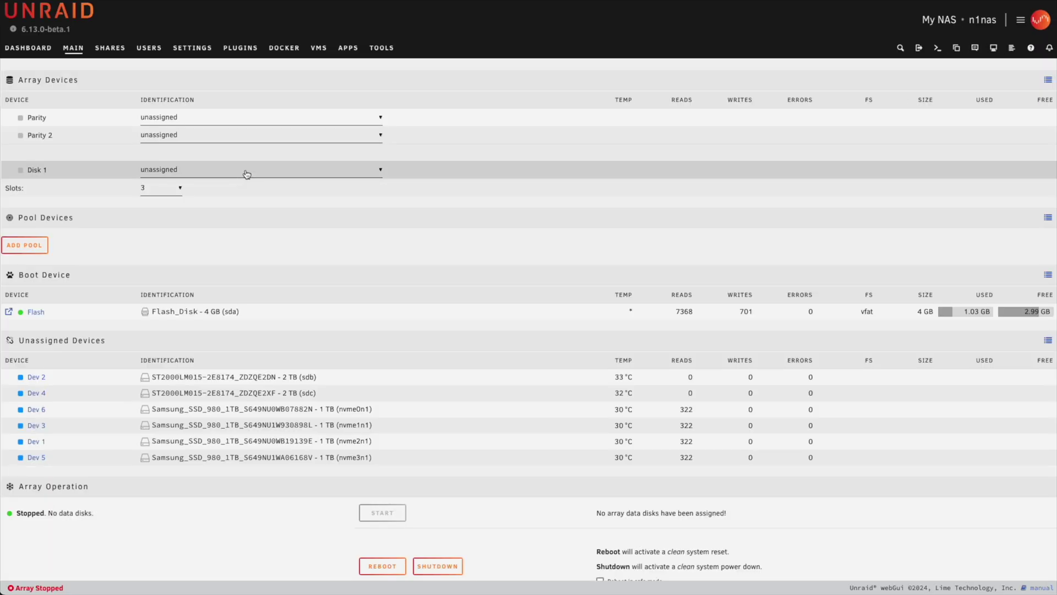
click(355, 119)
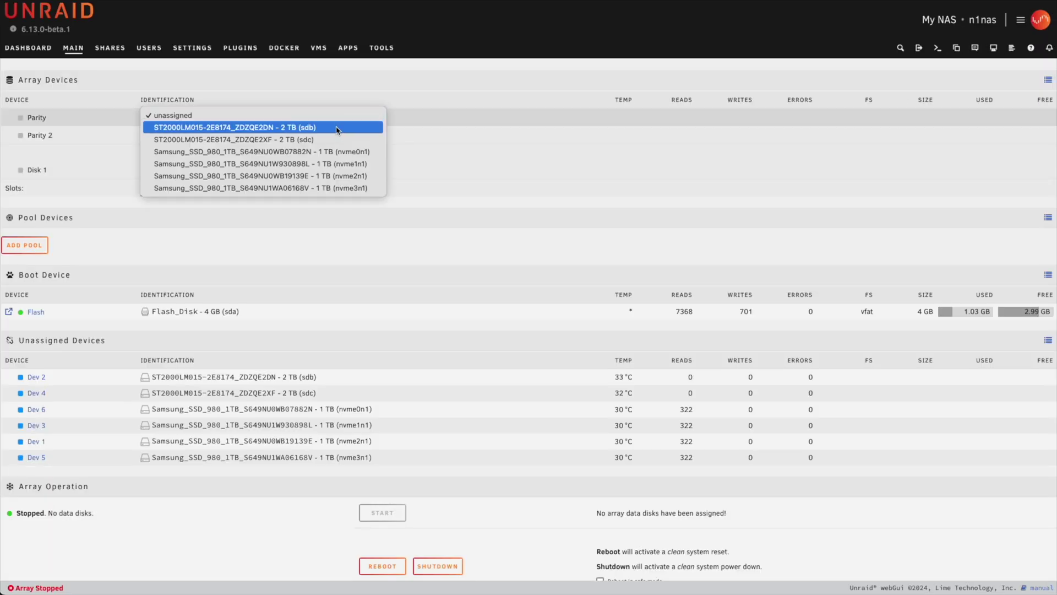
click(335, 128)
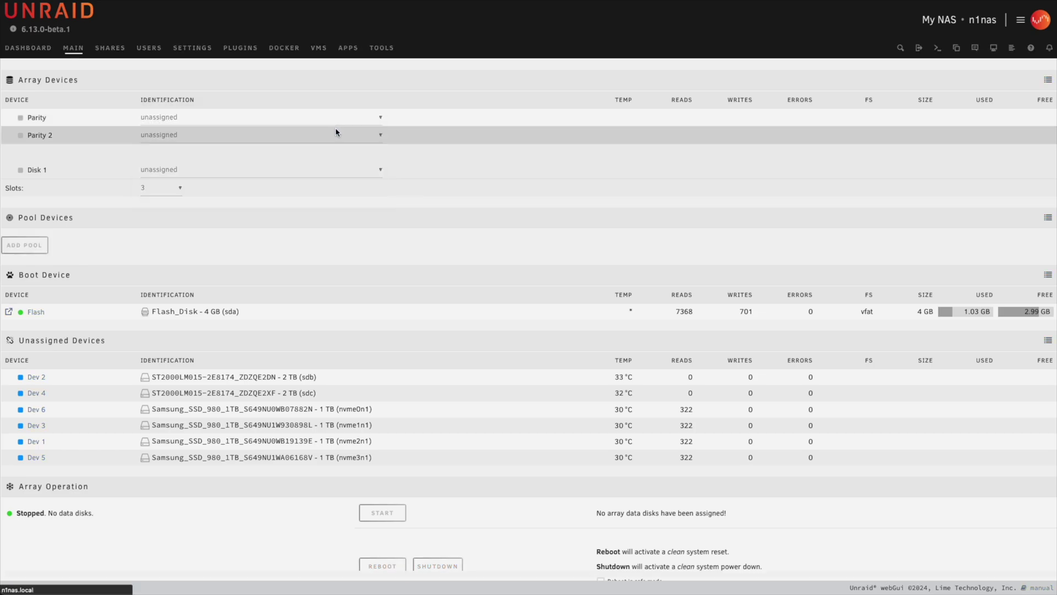
click(366, 177)
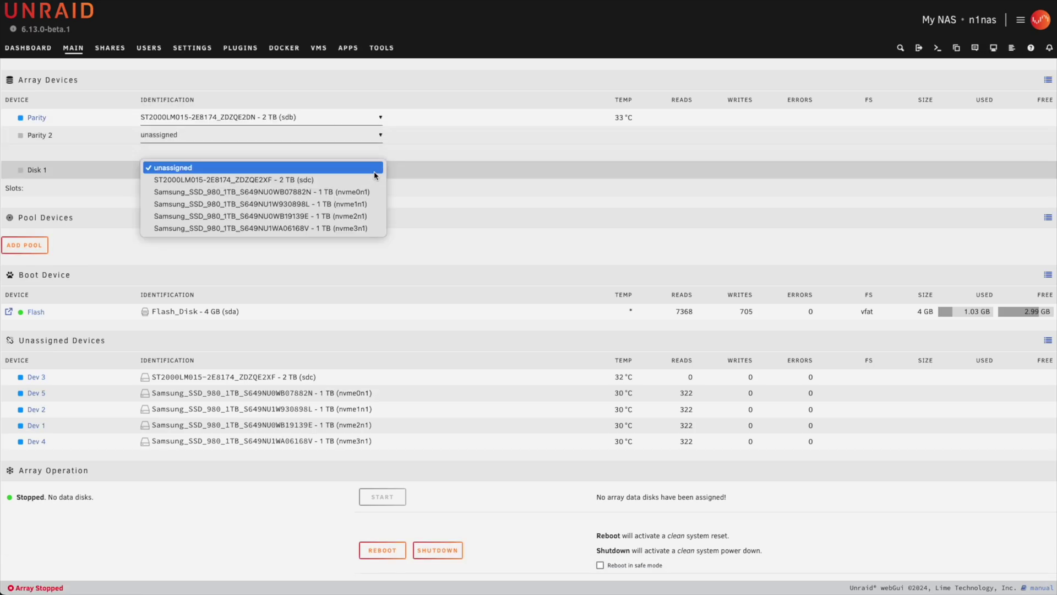
click(345, 181)
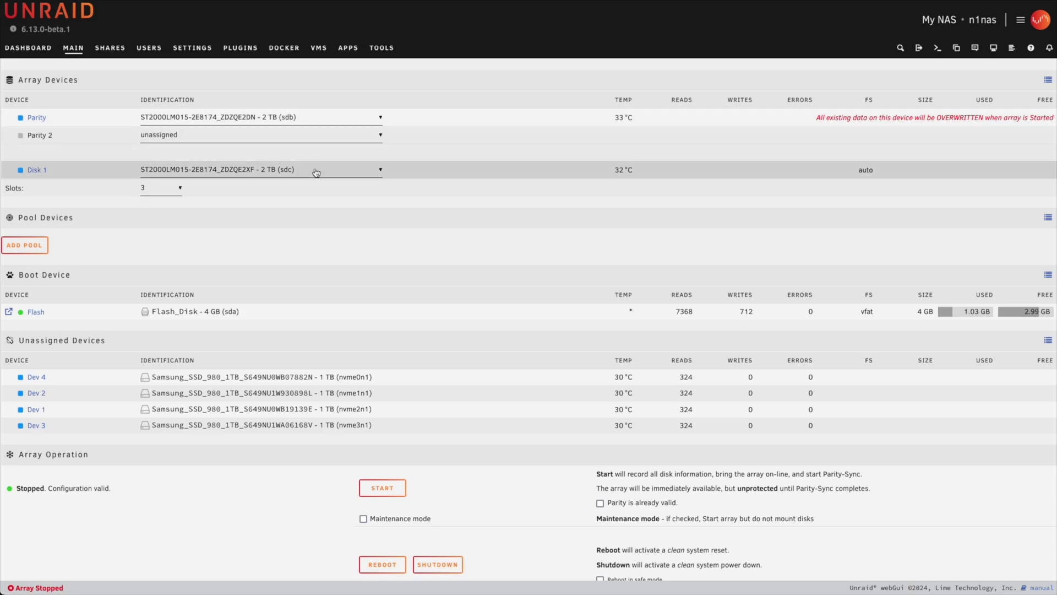
click(36, 252)
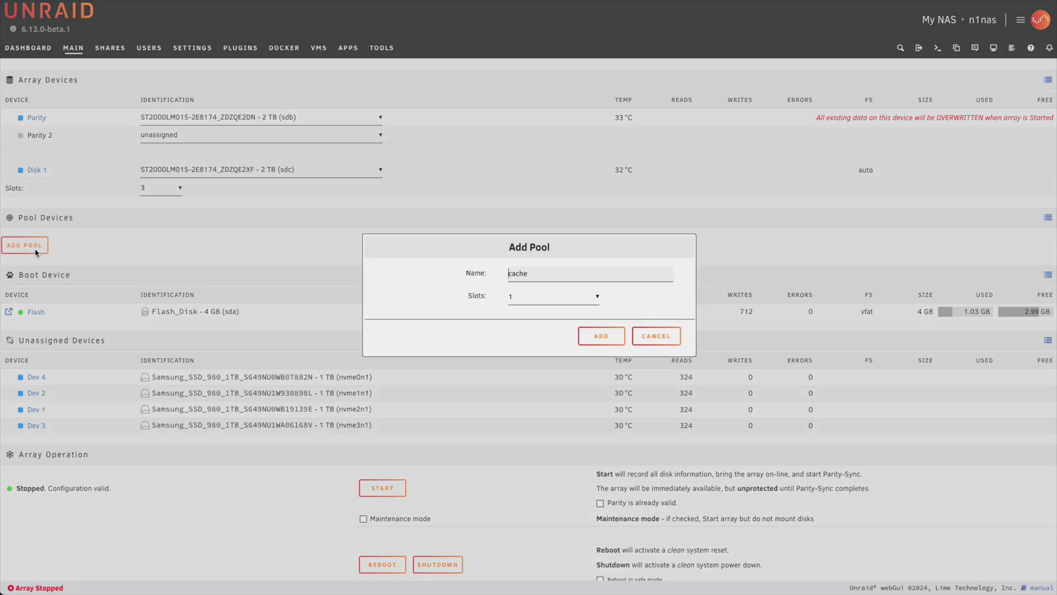
Create the cache pool with 4 slots
click(592, 296)
click(544, 25)
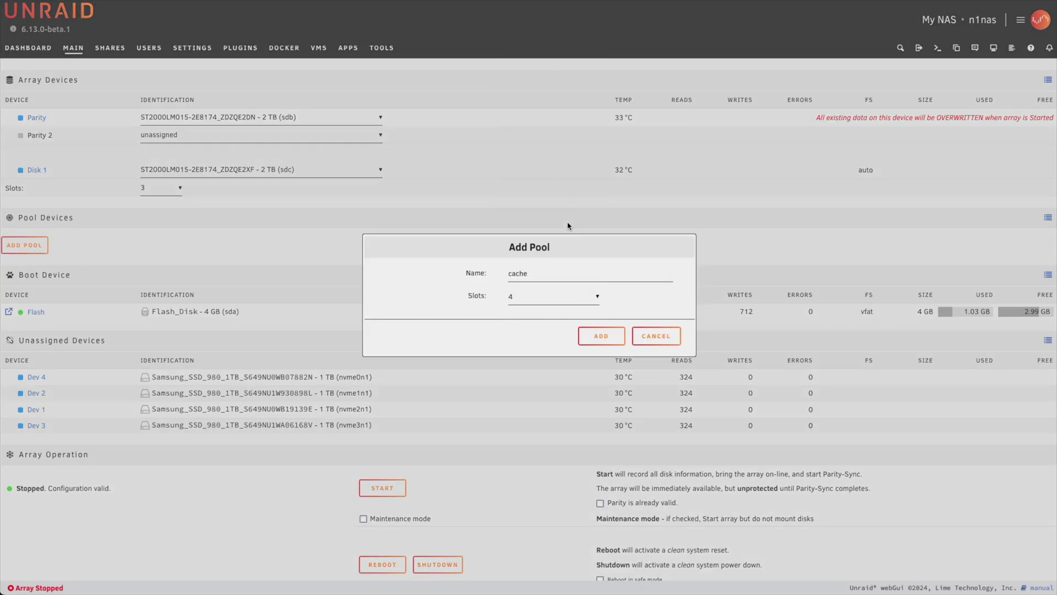
click(606, 337)
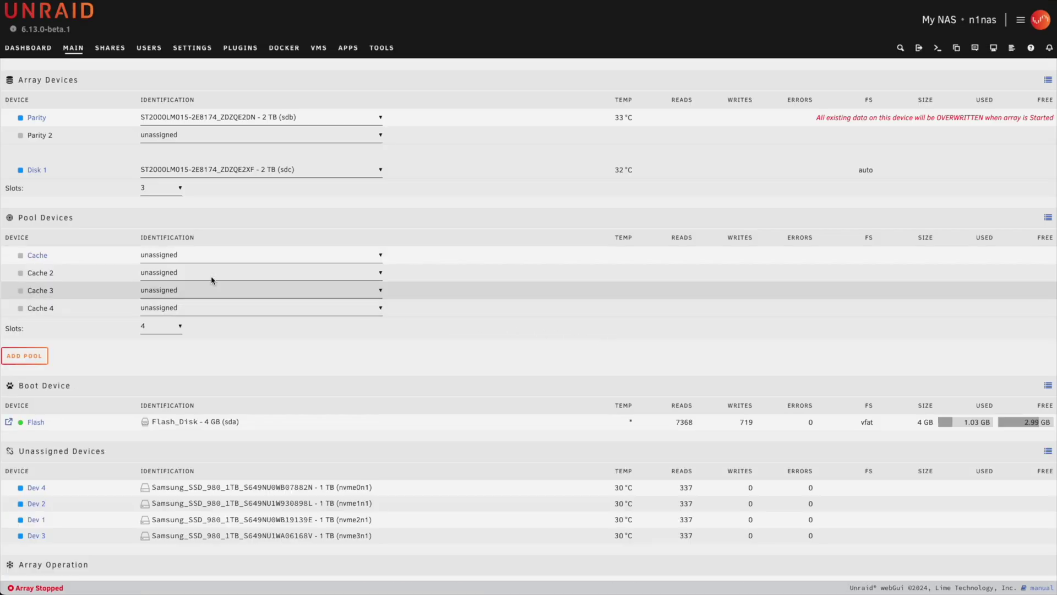
Assign SSDs nvme0n1, nvme1n1, nvme2n1 and nvme3n1 to Cache through Cache 4
click(239, 255)
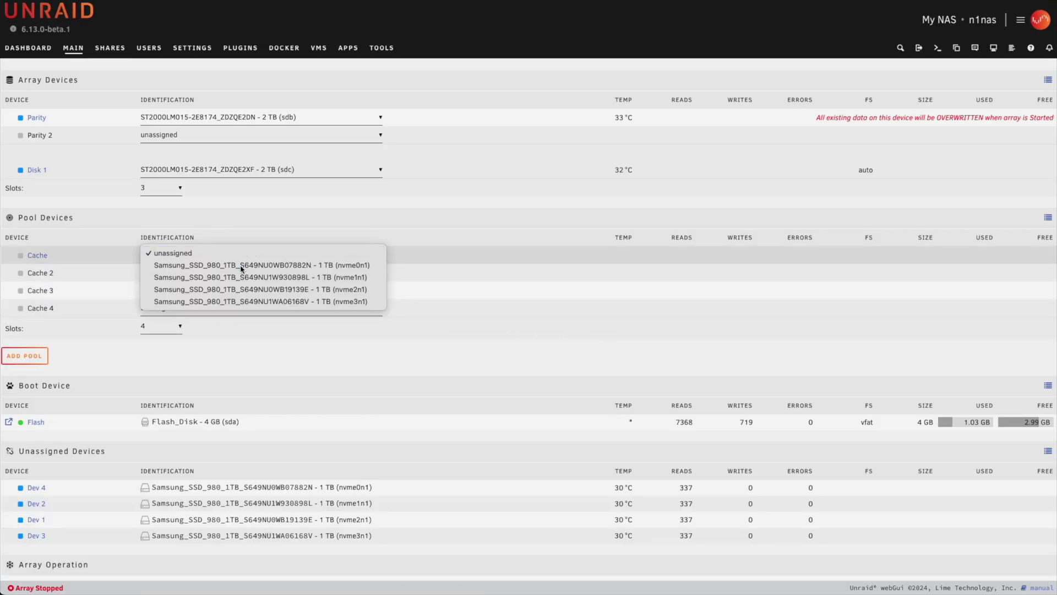
click(240, 266)
click(314, 279)
click(361, 272)
click(334, 276)
click(318, 283)
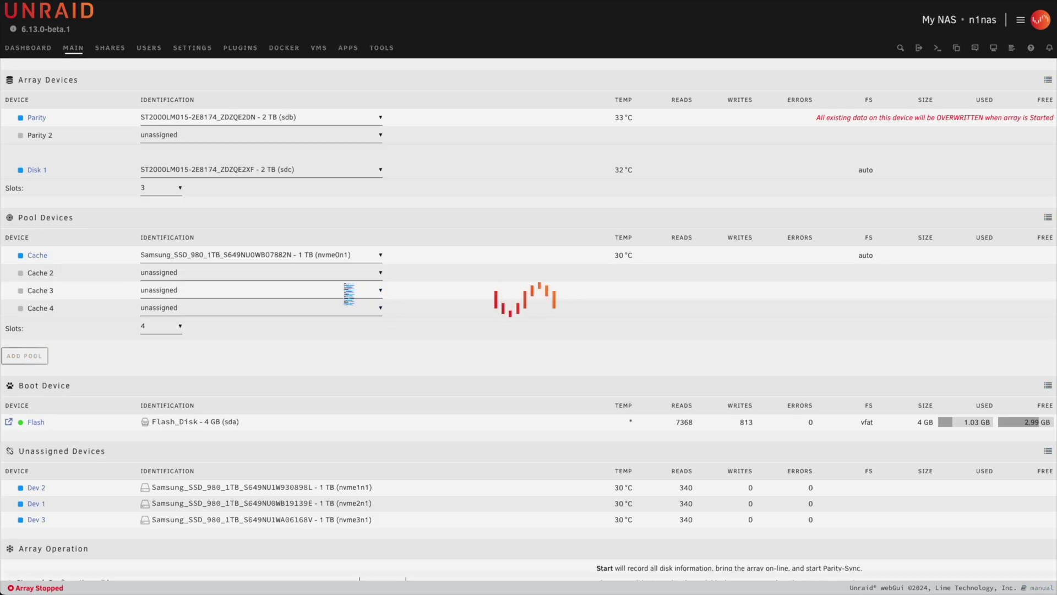
click(359, 290)
click(331, 315)
click(341, 308)
click(337, 321)
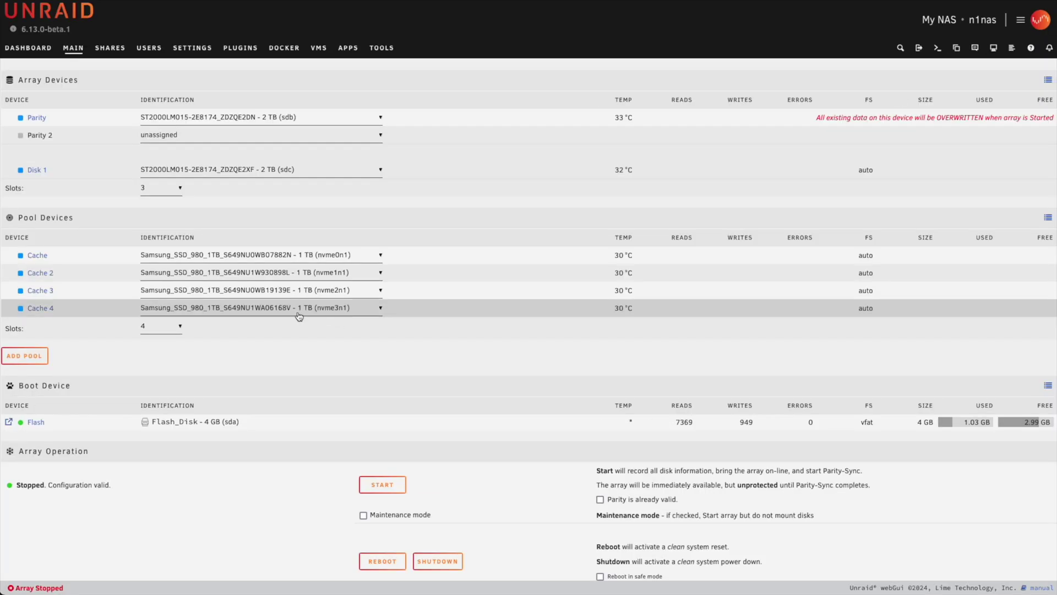
Set the cache pool file system to zfs with RAID level raidz
click(43, 259)
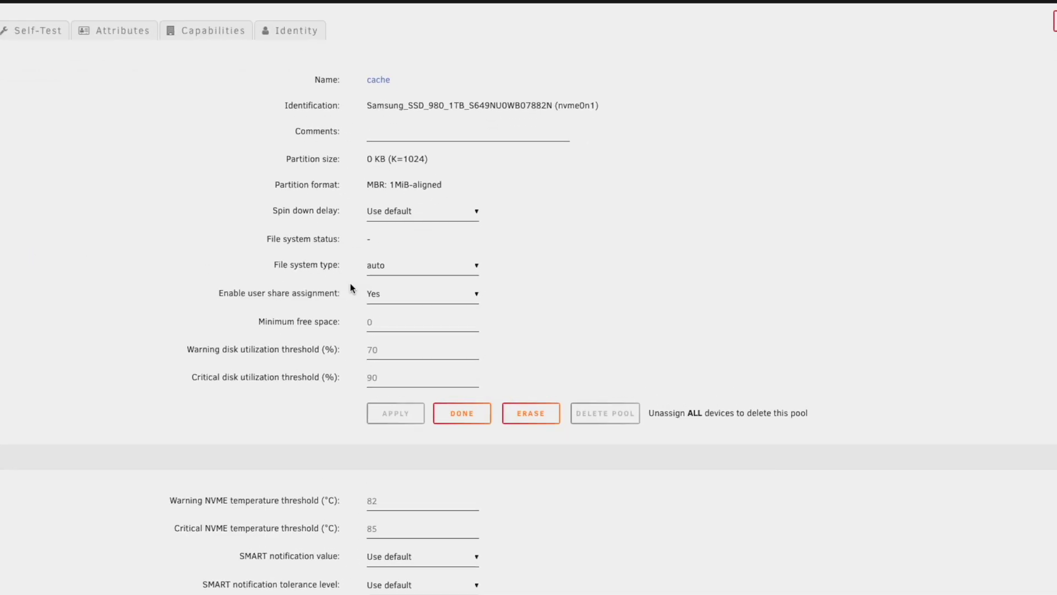
click(439, 261)
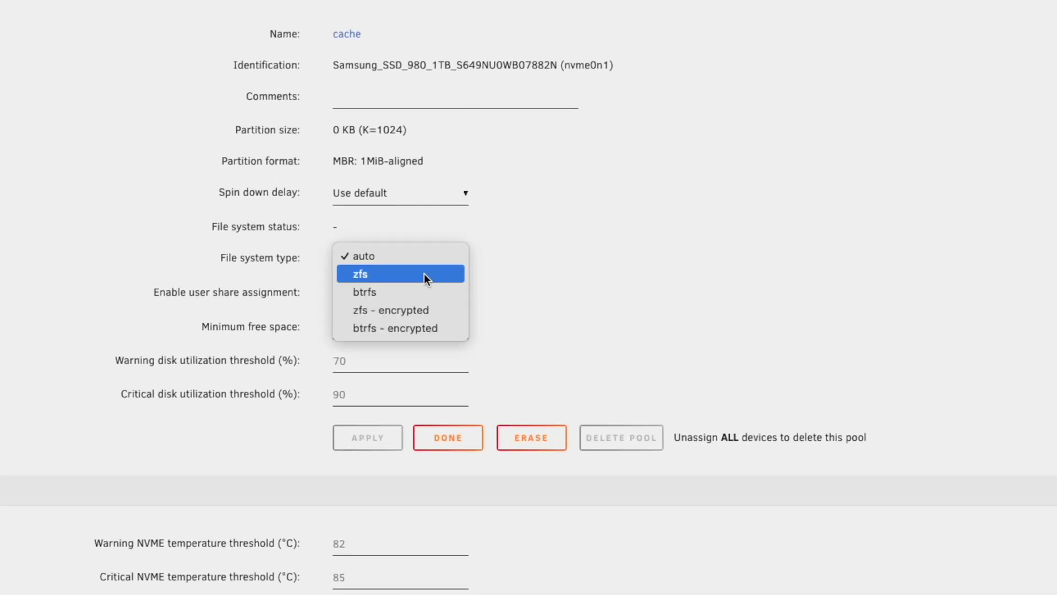
click(424, 274)
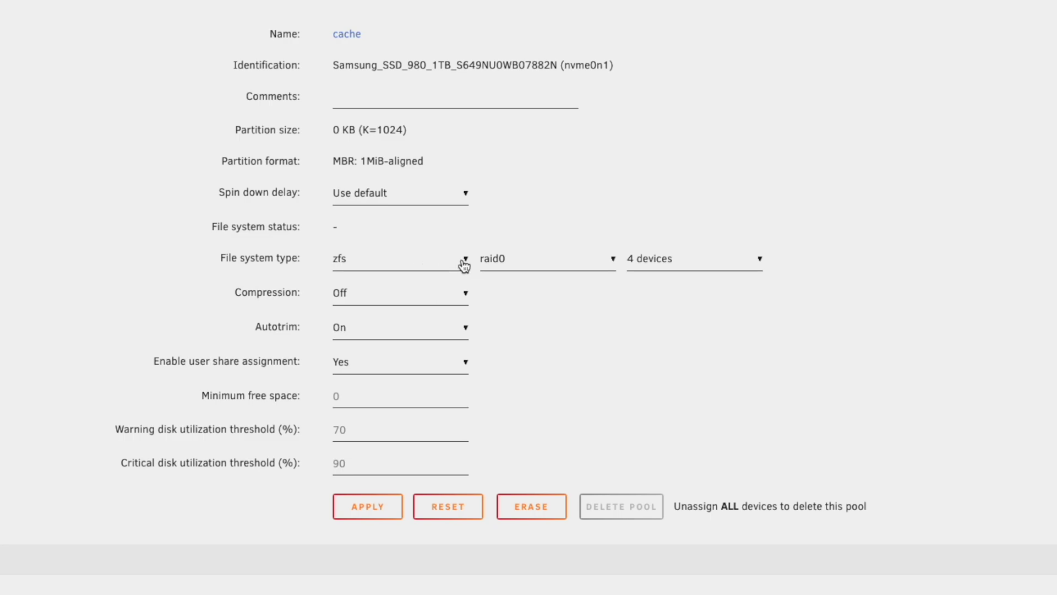
click(614, 269)
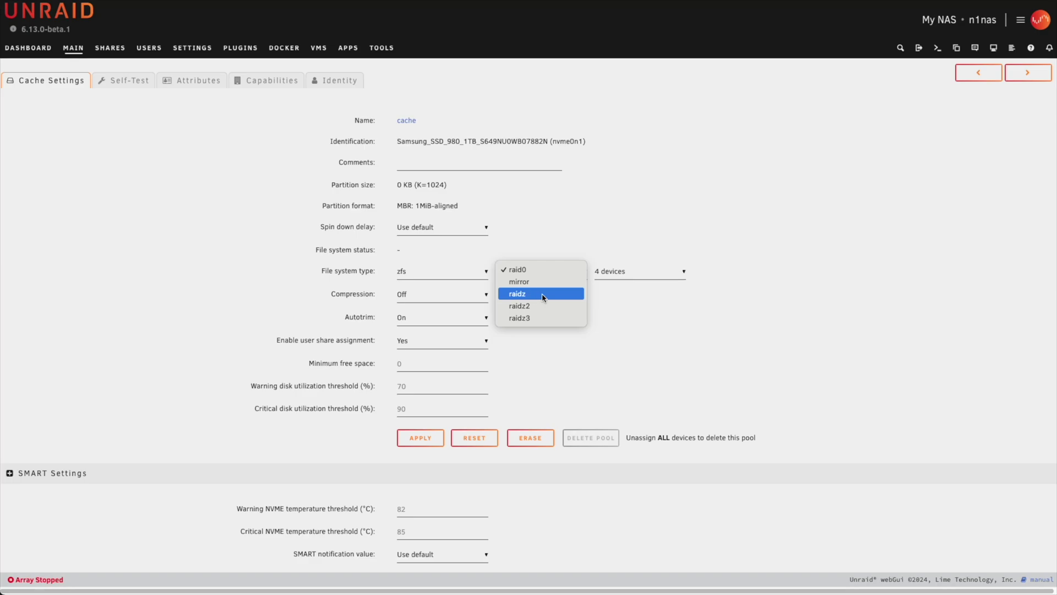
click(546, 296)
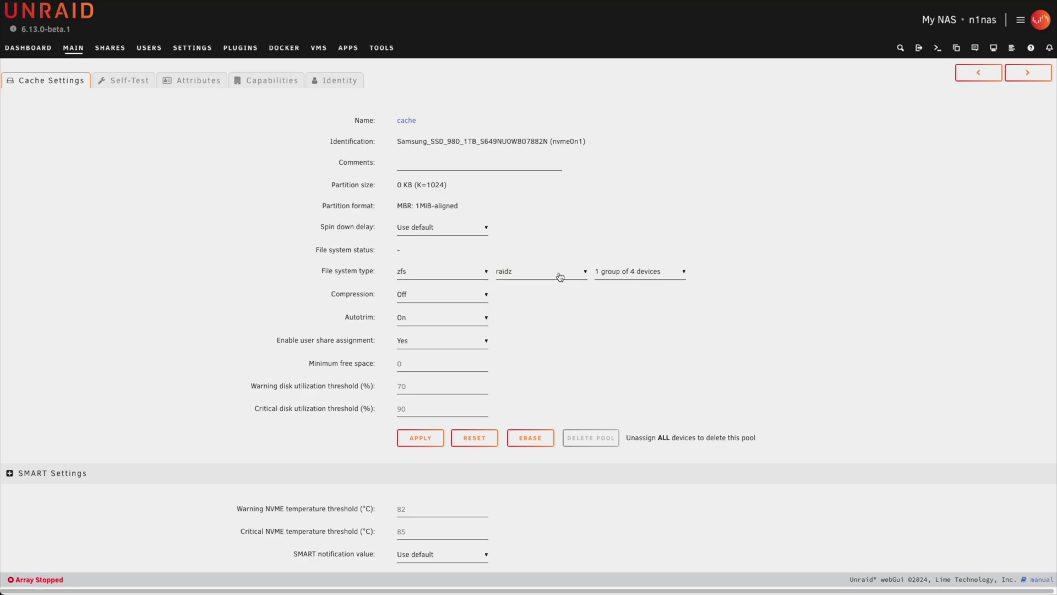
click(560, 276)
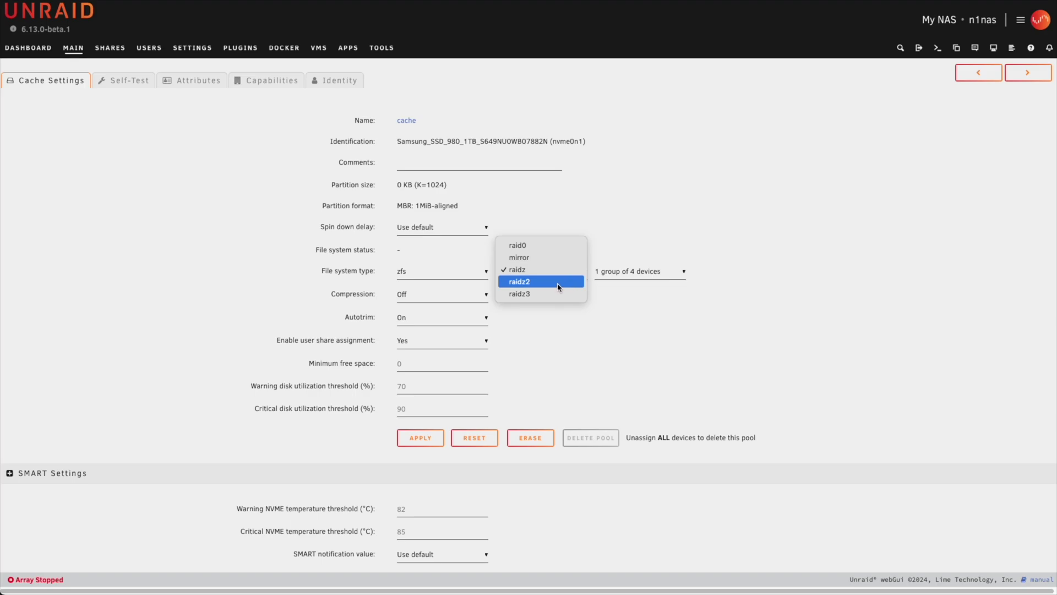
click(559, 287)
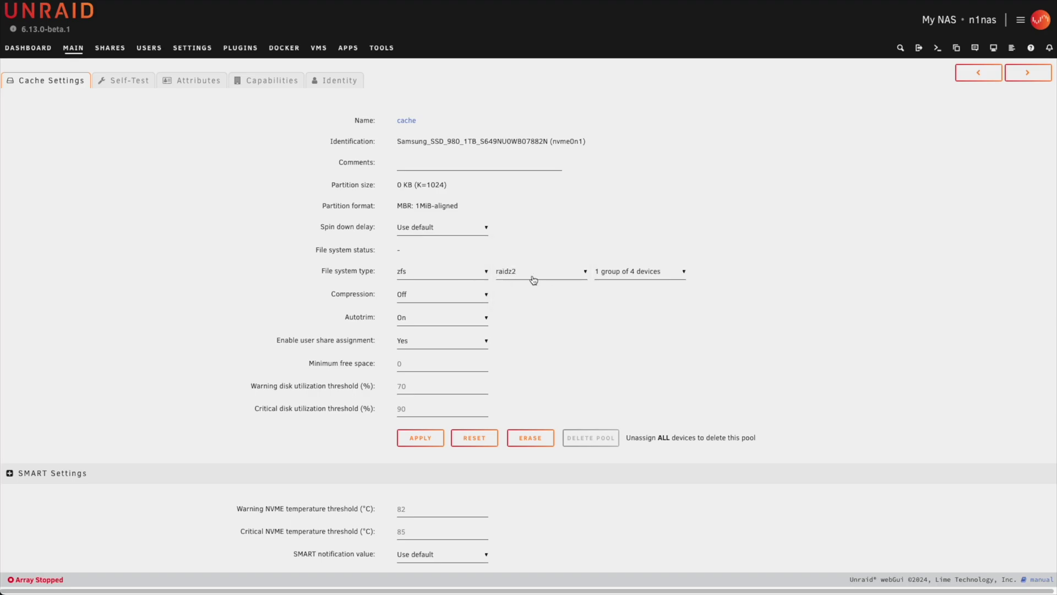
click(533, 280)
click(542, 257)
Apply the cache pool settings and start the array
click(430, 440)
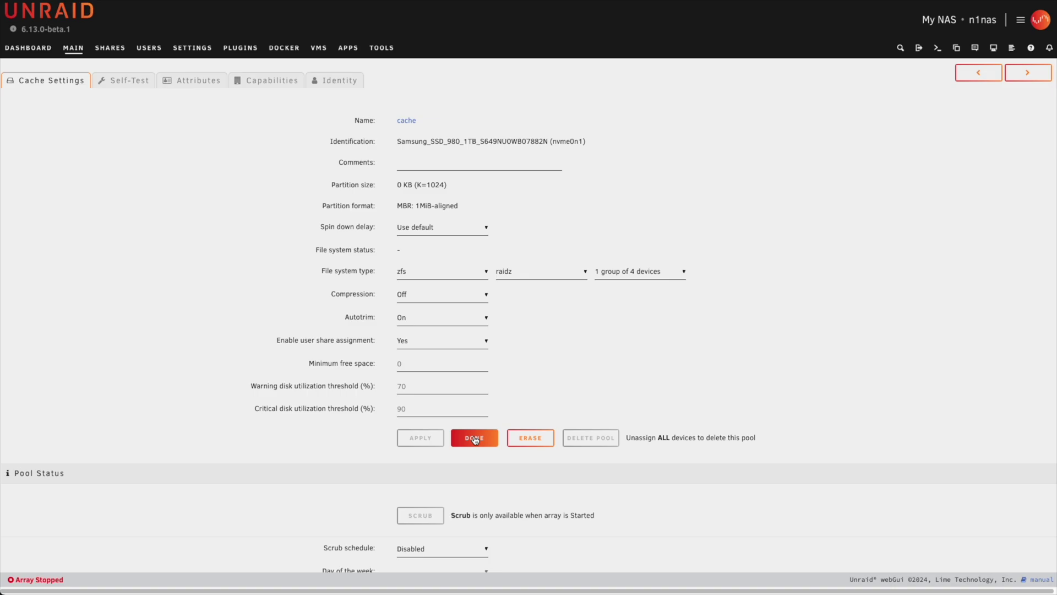
click(475, 438)
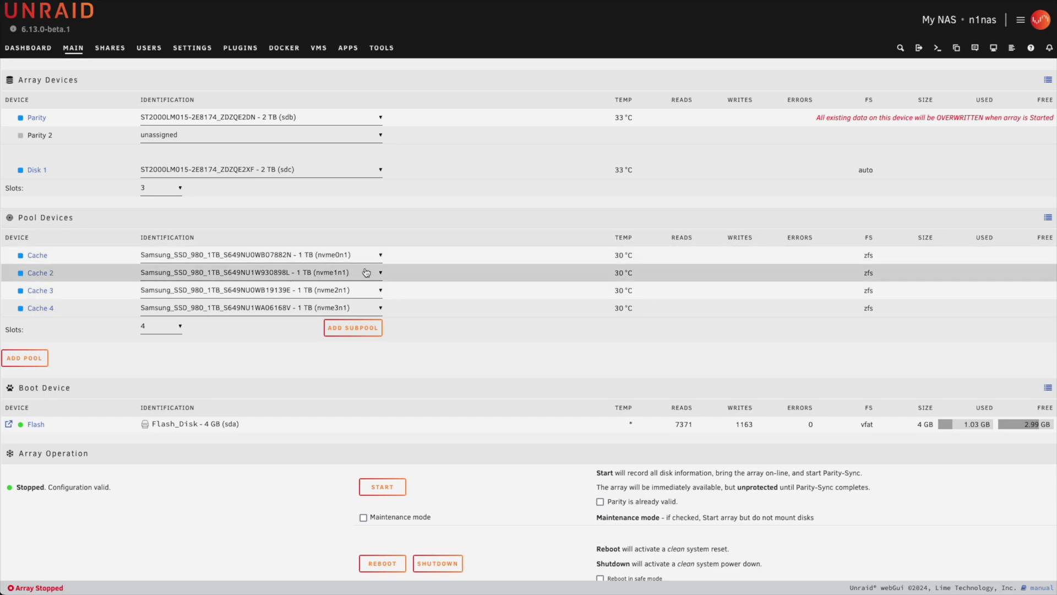
click(383, 488)
click(504, 353)
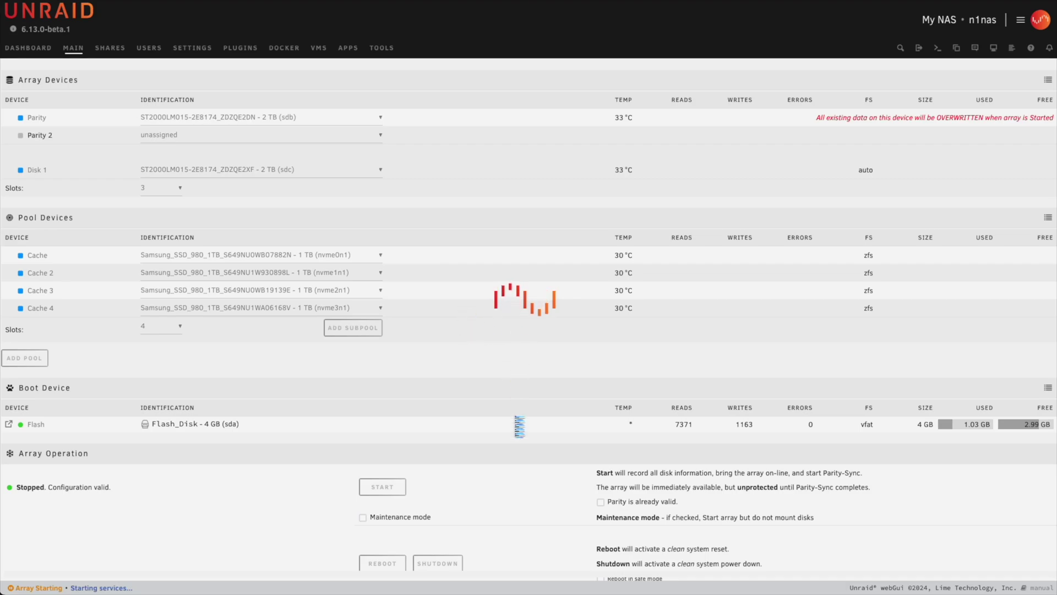
Confirm formatting the unmountable pool disks, then check the last parity check's duration and errors
click(605, 440)
click(548, 403)
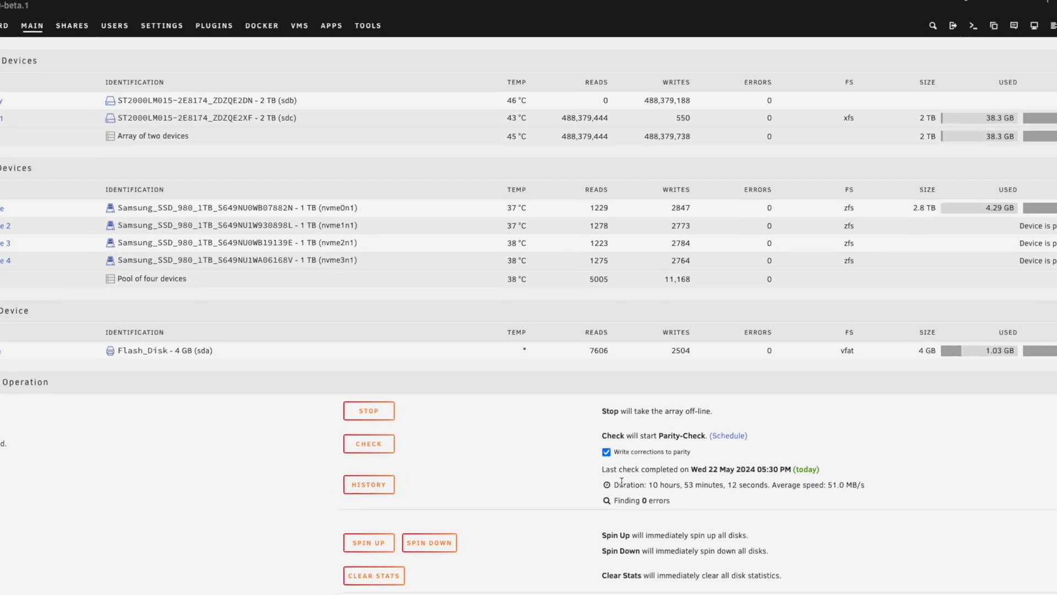
drag(607, 469, 757, 479)
click(803, 516)
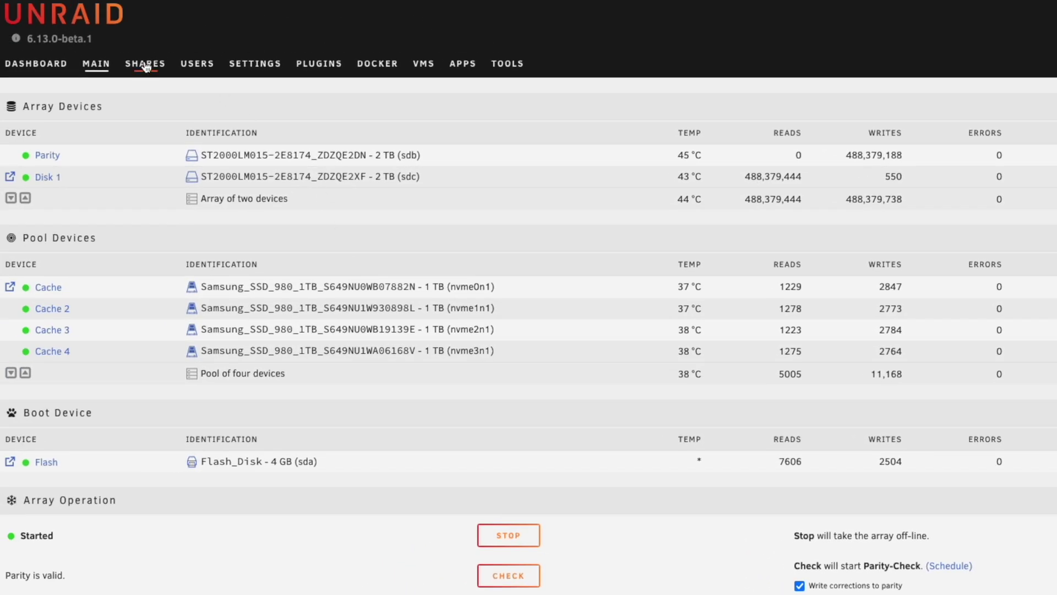
Add a user share 'data' with Cache as primary and Array as secondary storage
click(144, 65)
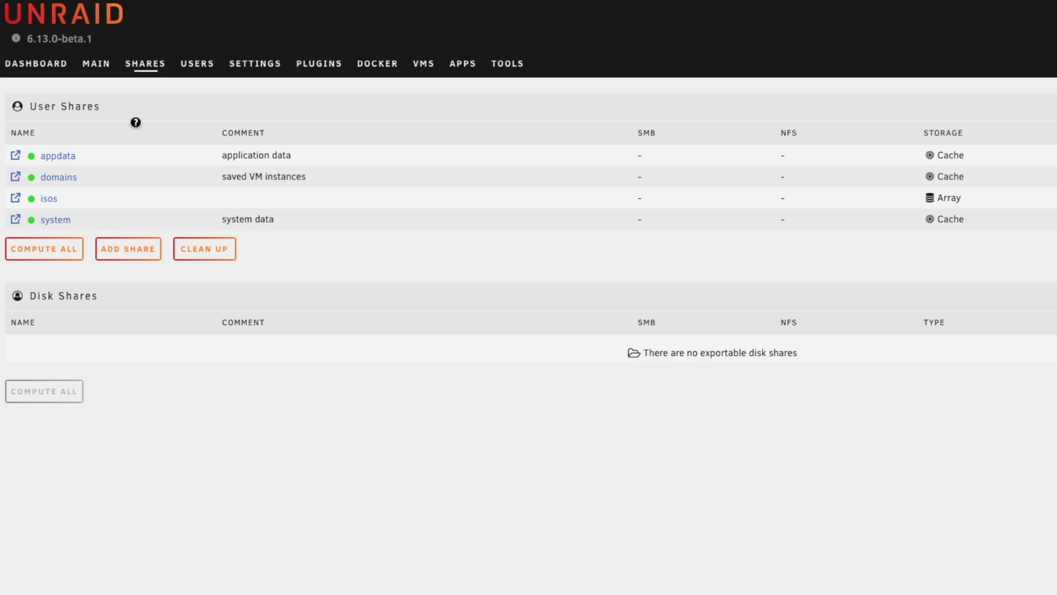
click(141, 252)
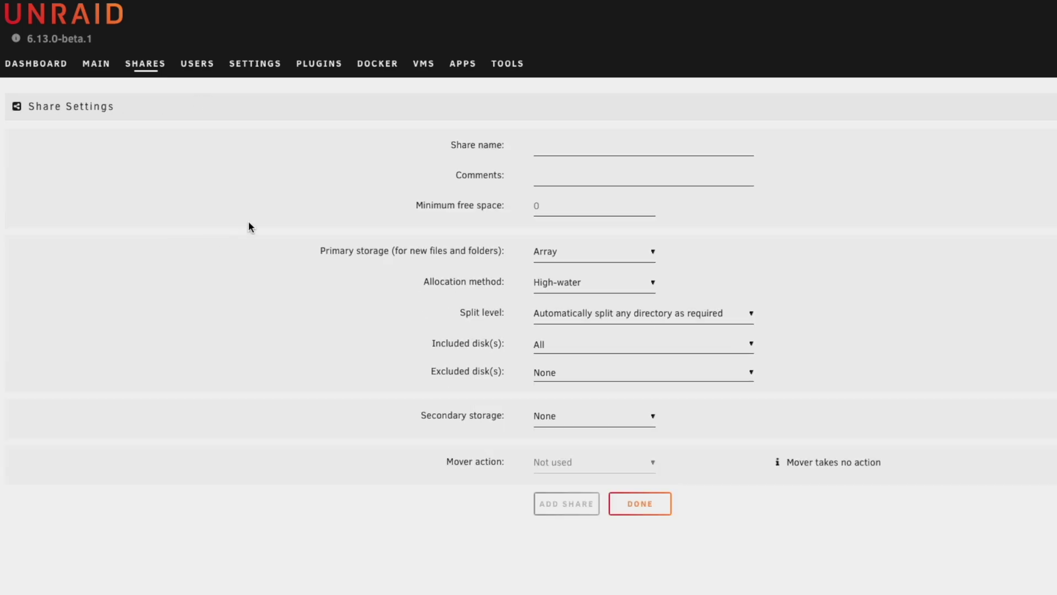
text(data)
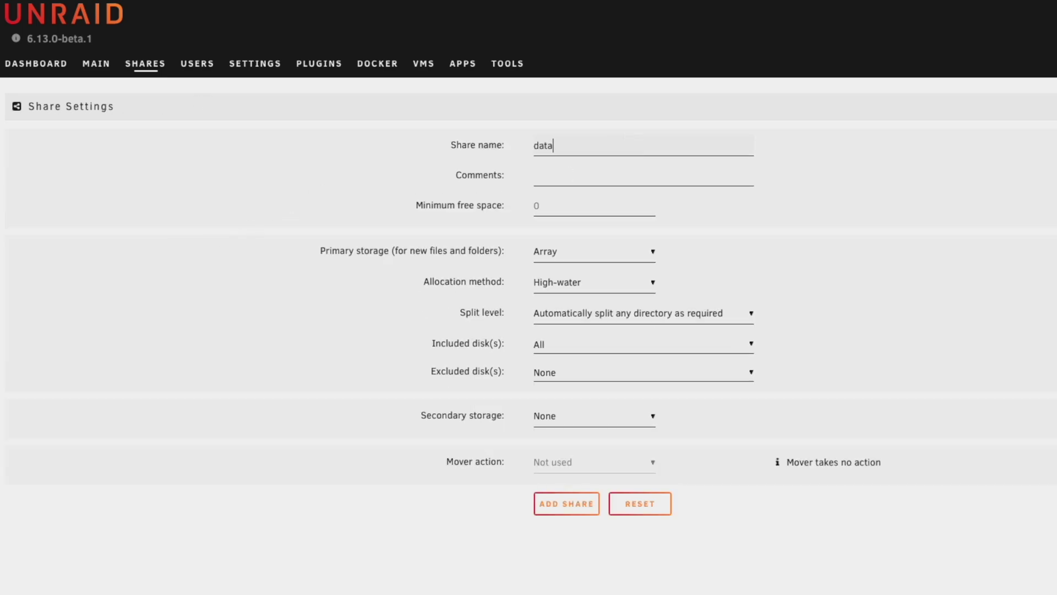
click(589, 253)
click(583, 264)
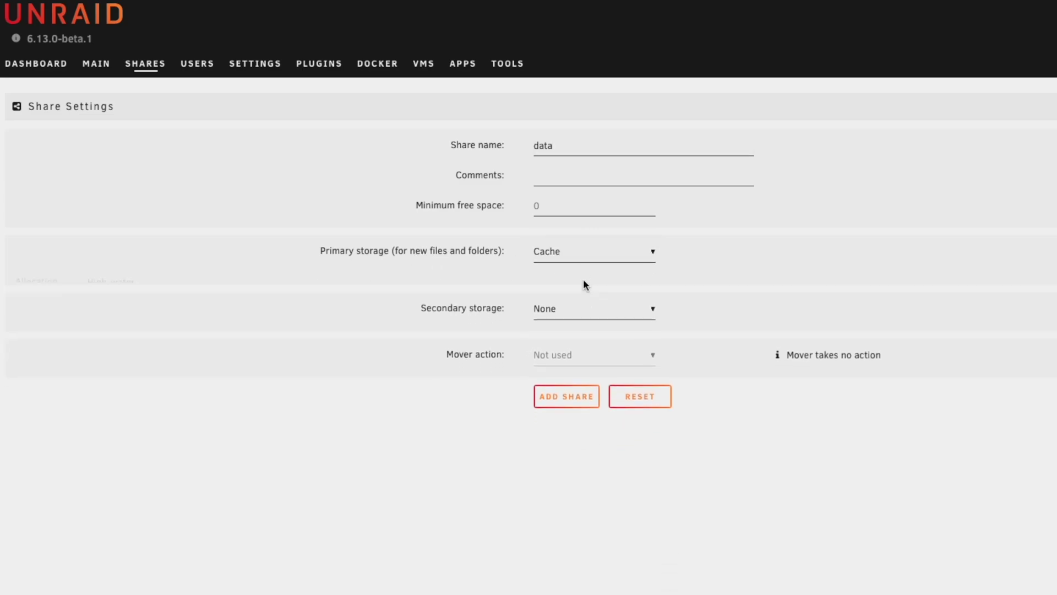
click(612, 304)
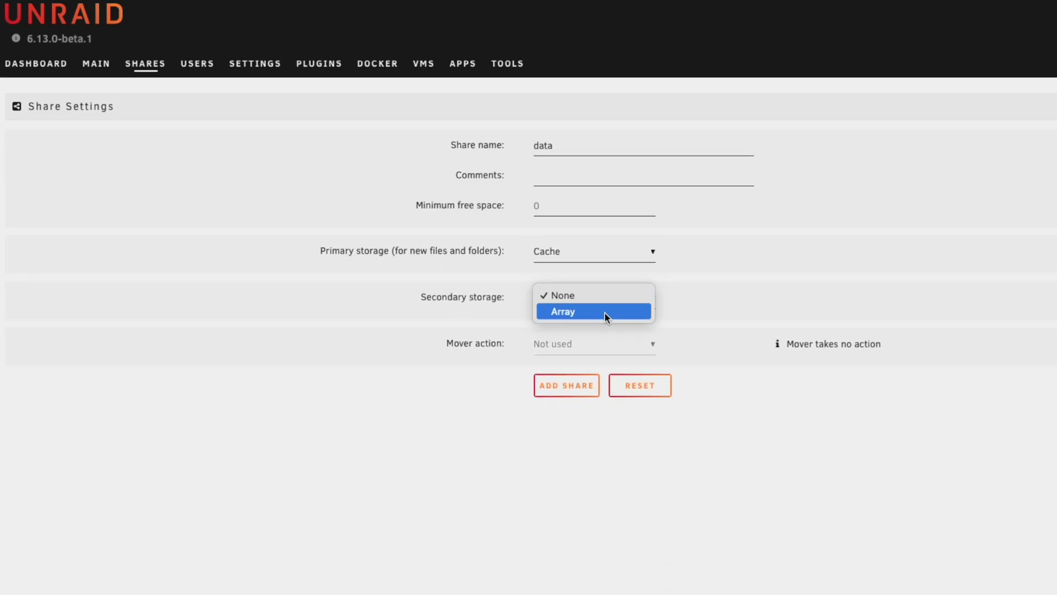
click(605, 312)
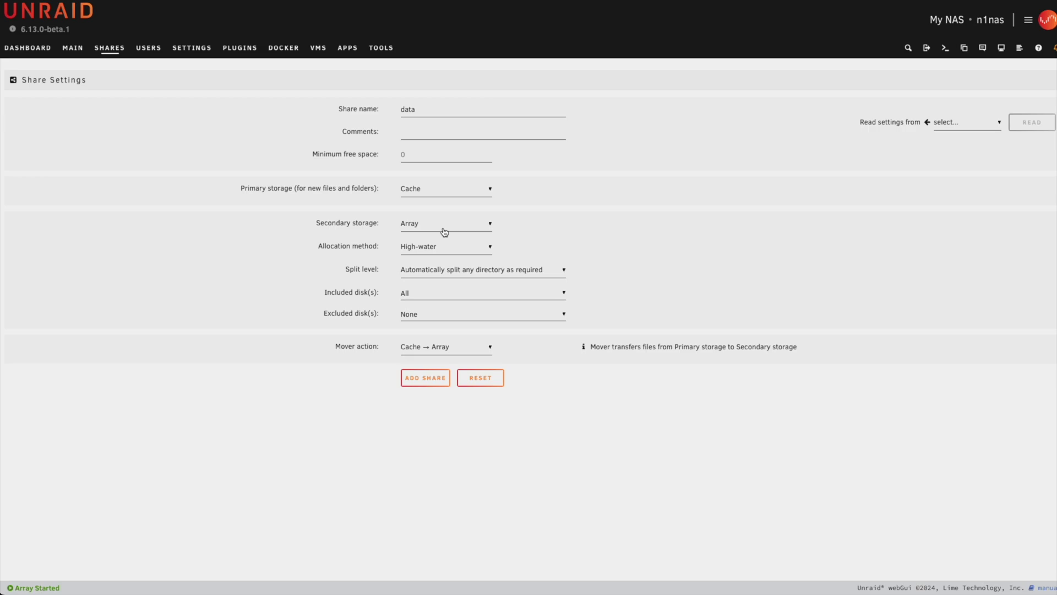
click(428, 381)
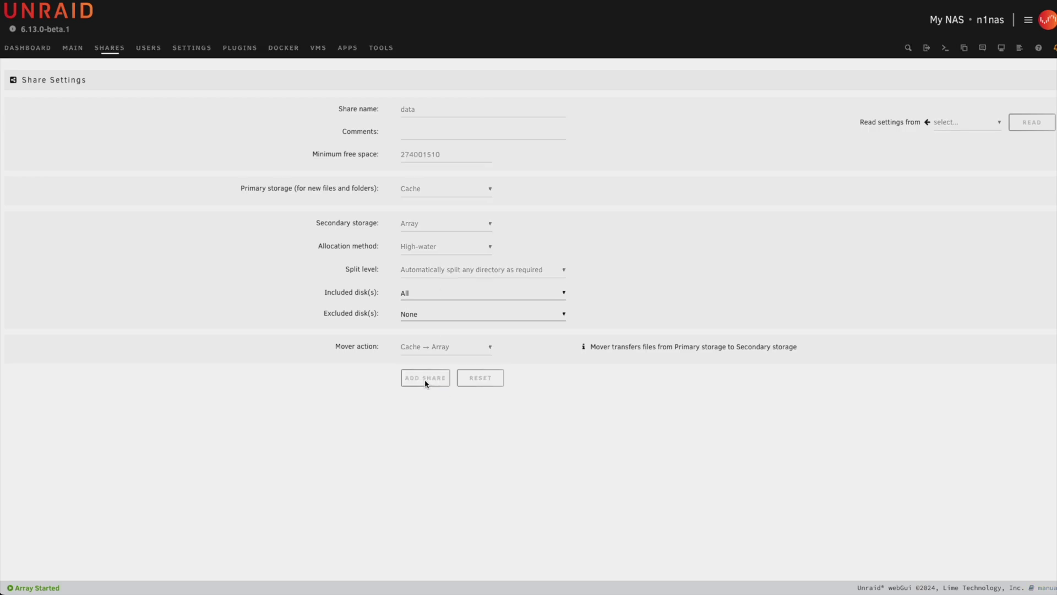
click(472, 424)
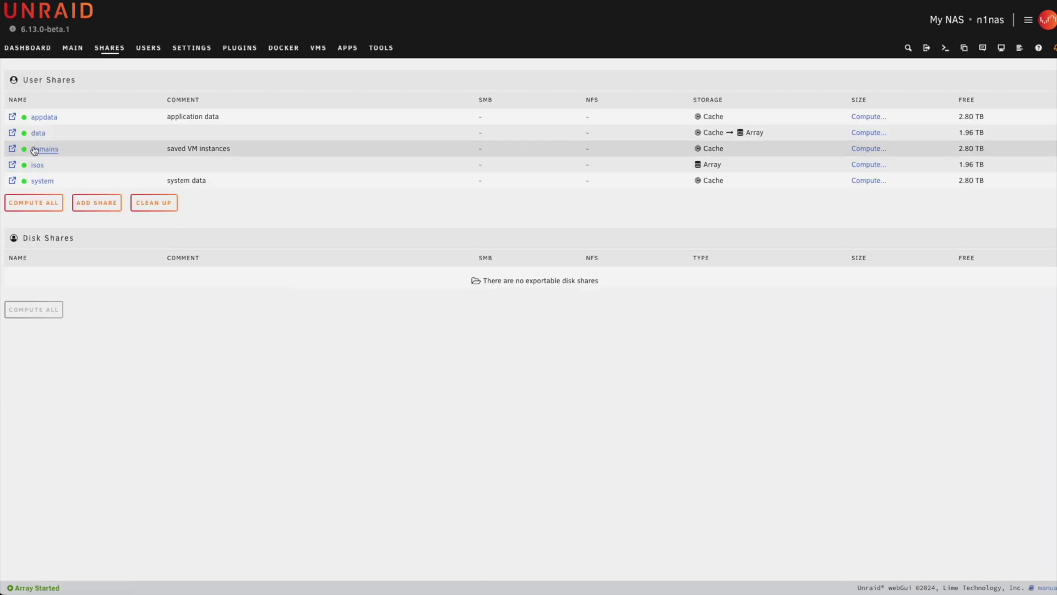
Add a 'downloads' share with Cache primary and Array secondary storage
click(97, 201)
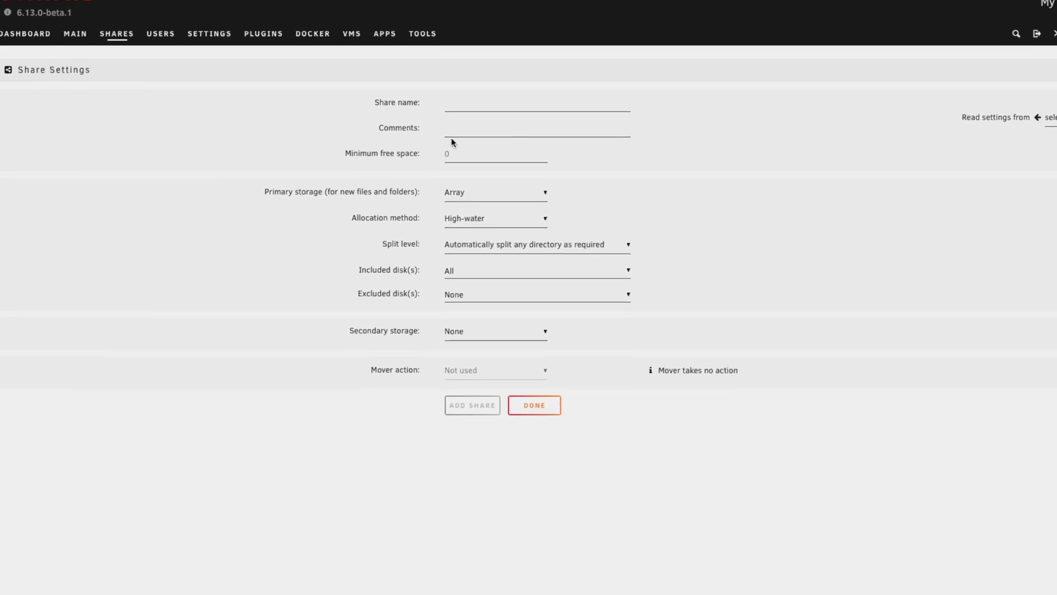
click(521, 105)
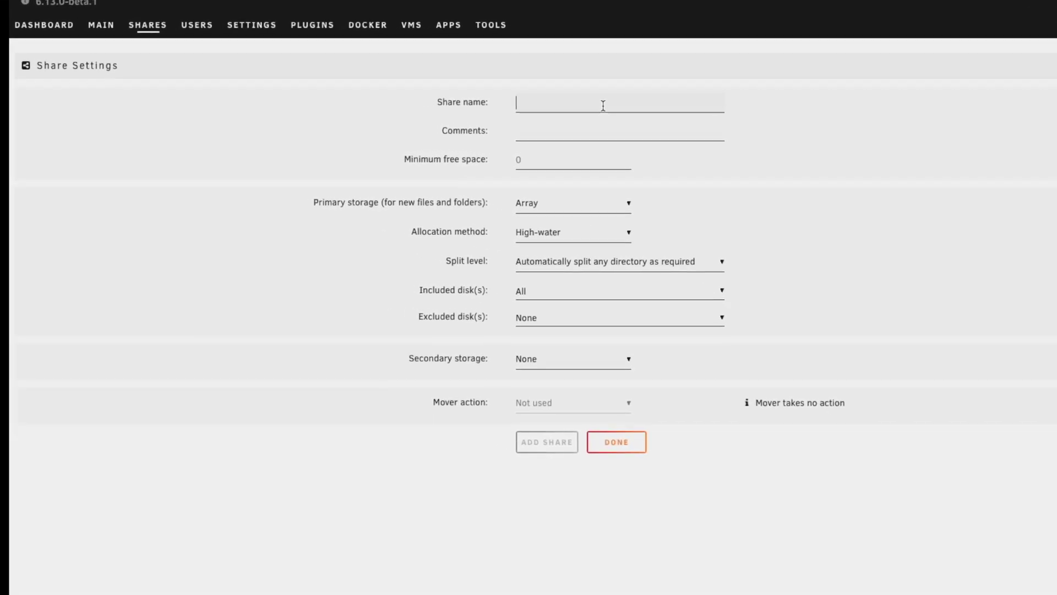
text(da)
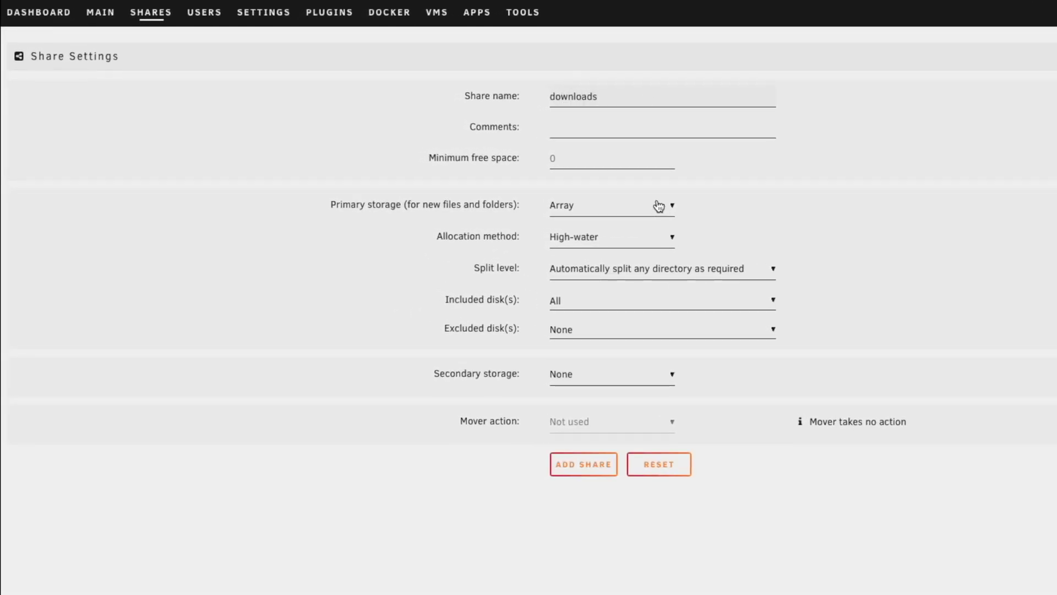
click(659, 205)
click(636, 223)
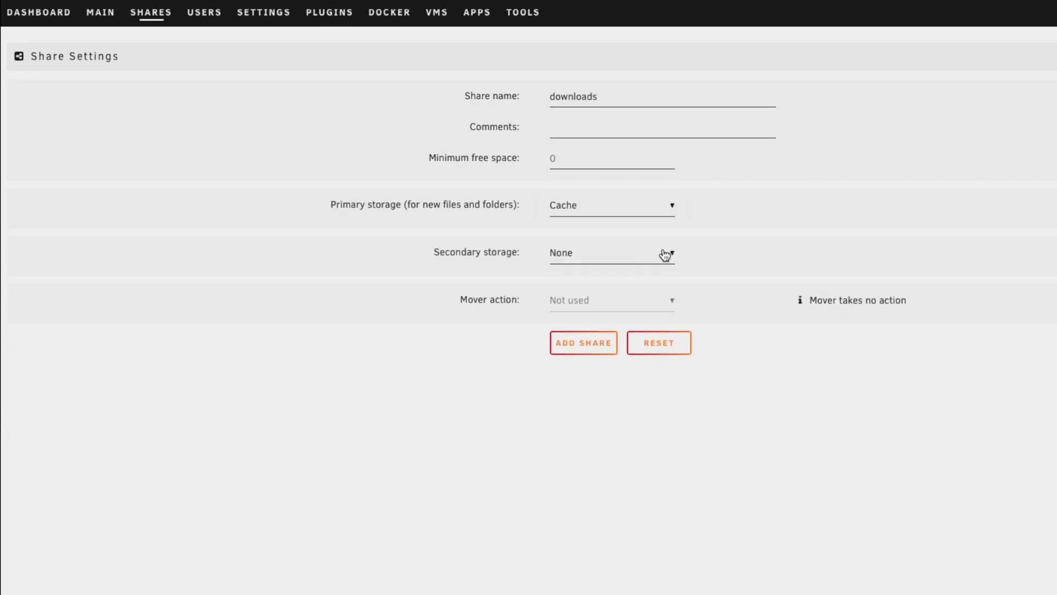
click(665, 254)
click(636, 273)
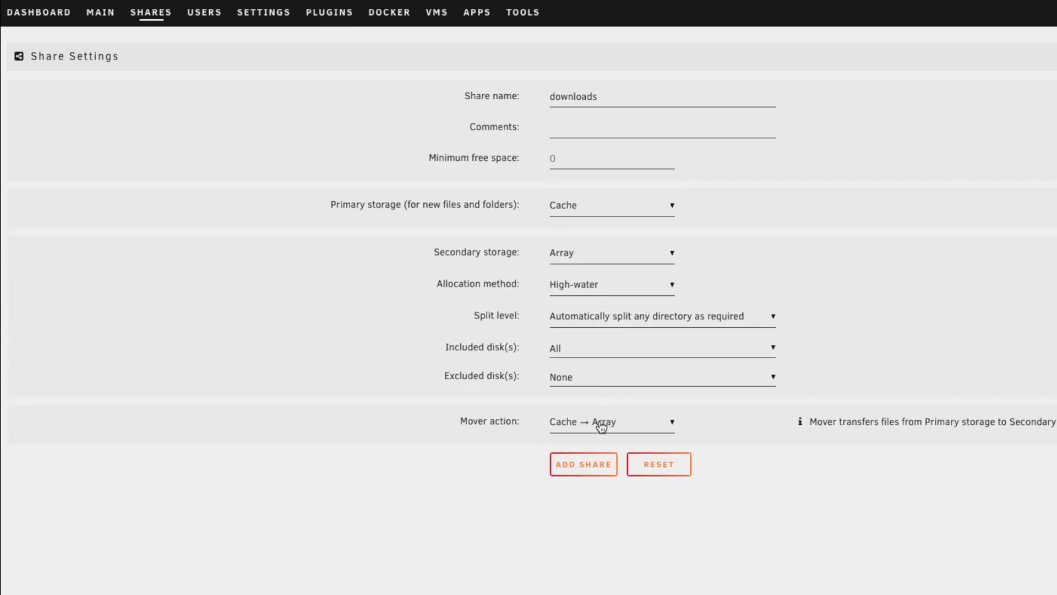
click(588, 474)
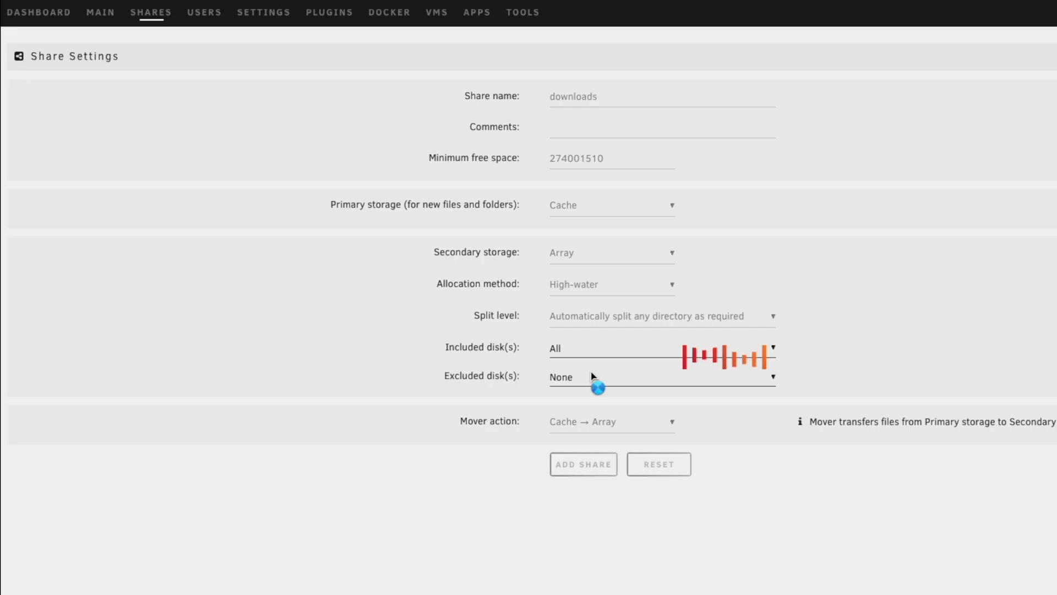
click(643, 524)
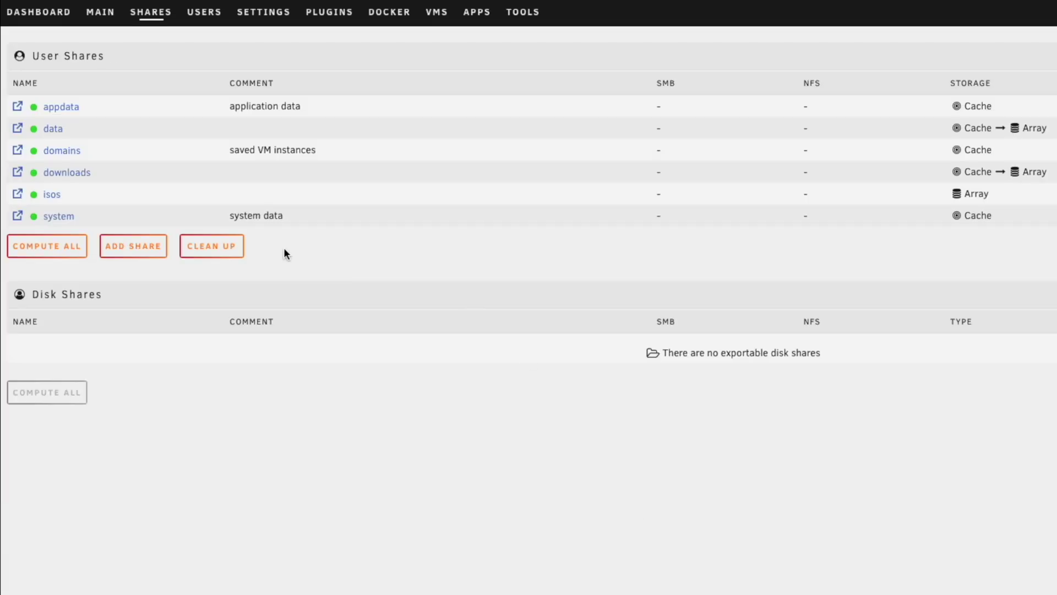
Add an 'import' share with Cache primary and Array secondary, then start naming 'movies'
click(144, 244)
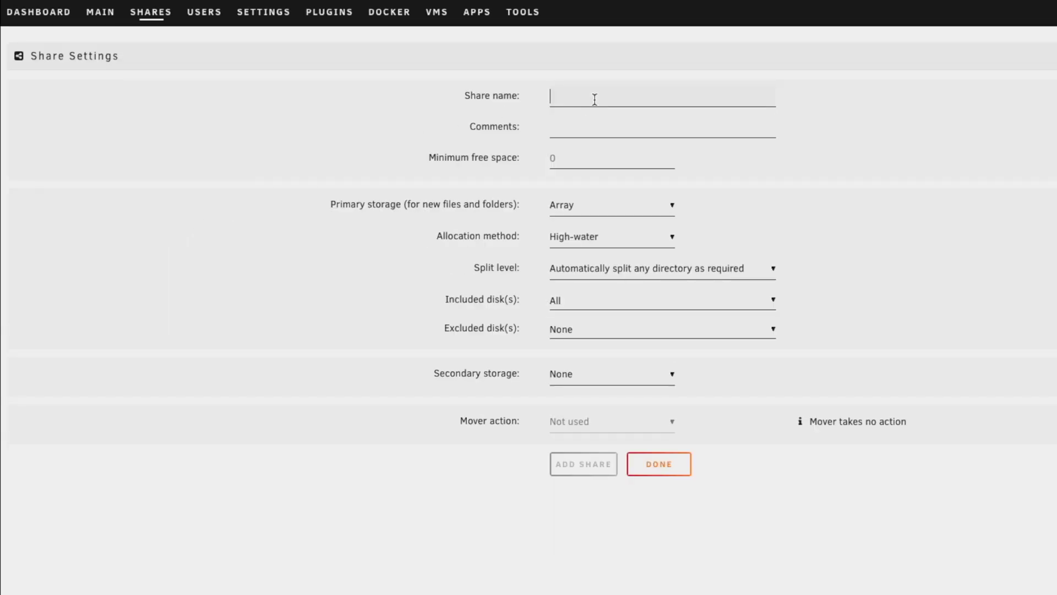
text(import)
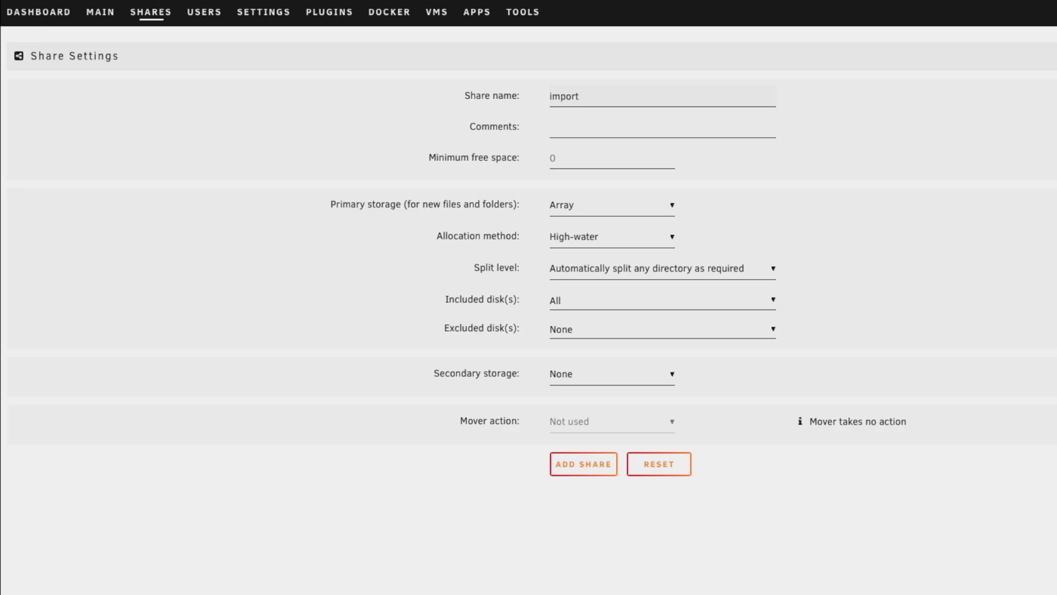
click(673, 205)
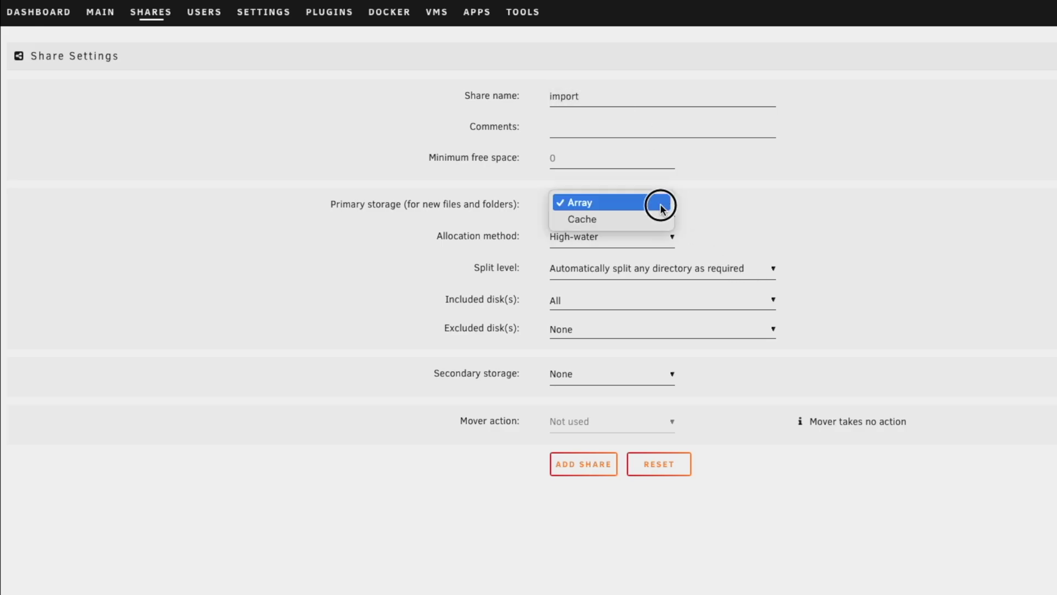
click(630, 218)
click(656, 257)
click(656, 267)
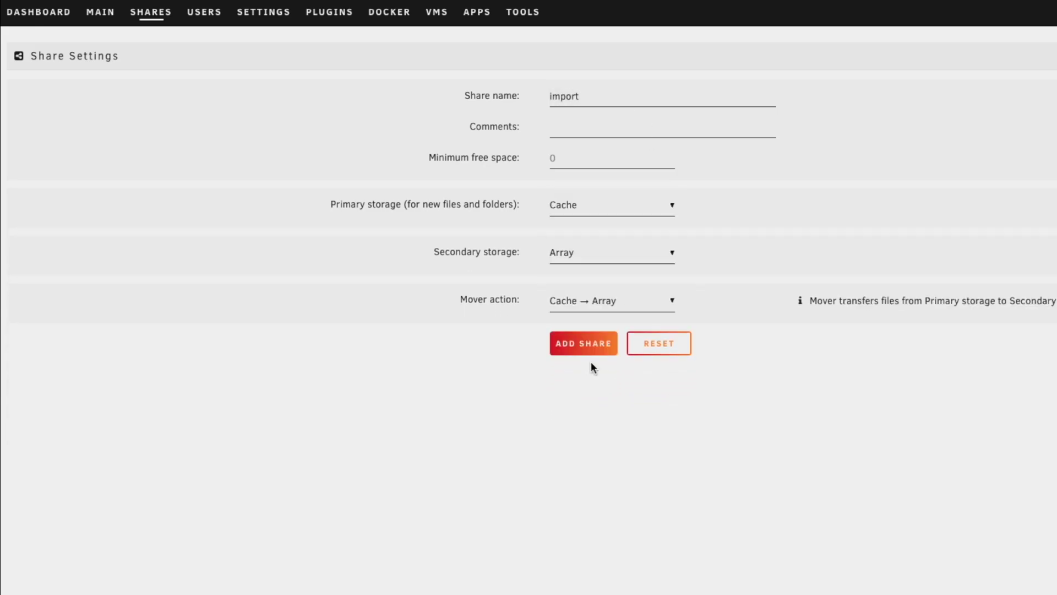
click(585, 463)
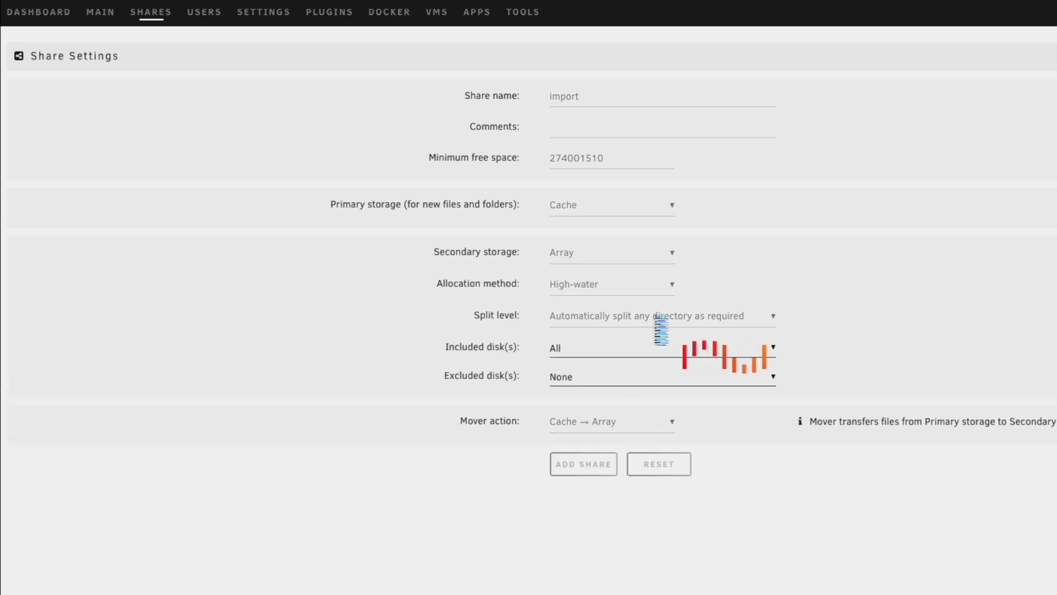
click(598, 100)
text(M)
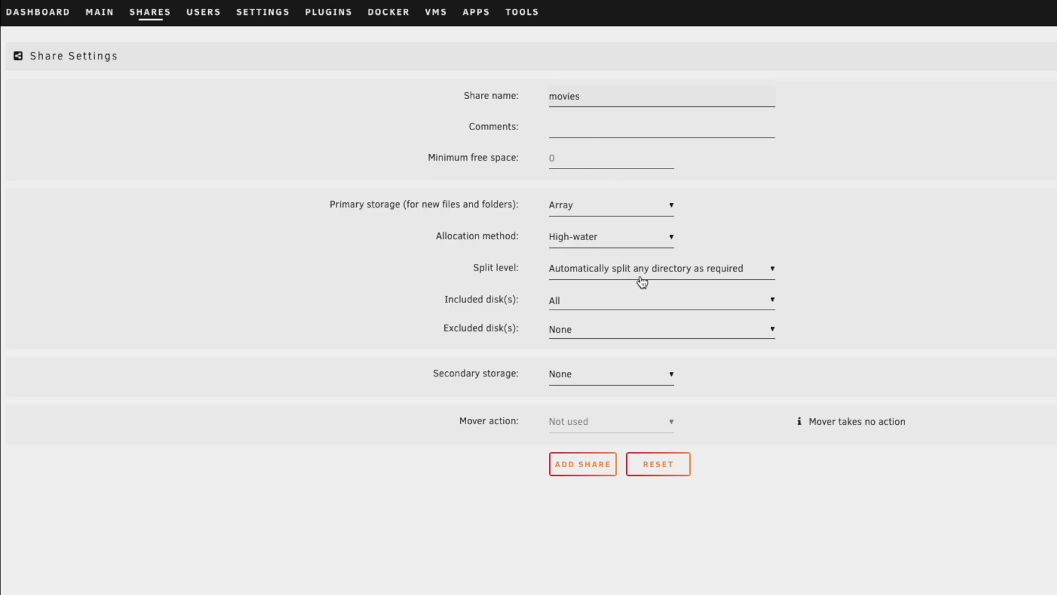
Save the movies share, then add Array-only pictures and tvshows shares
click(588, 466)
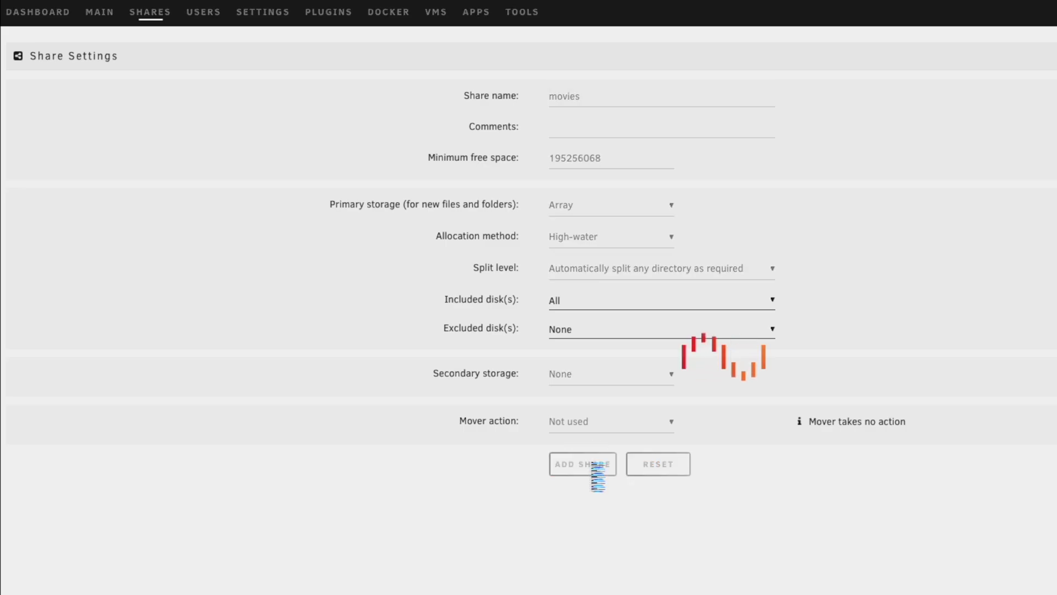
click(134, 289)
click(666, 89)
text(pictur)
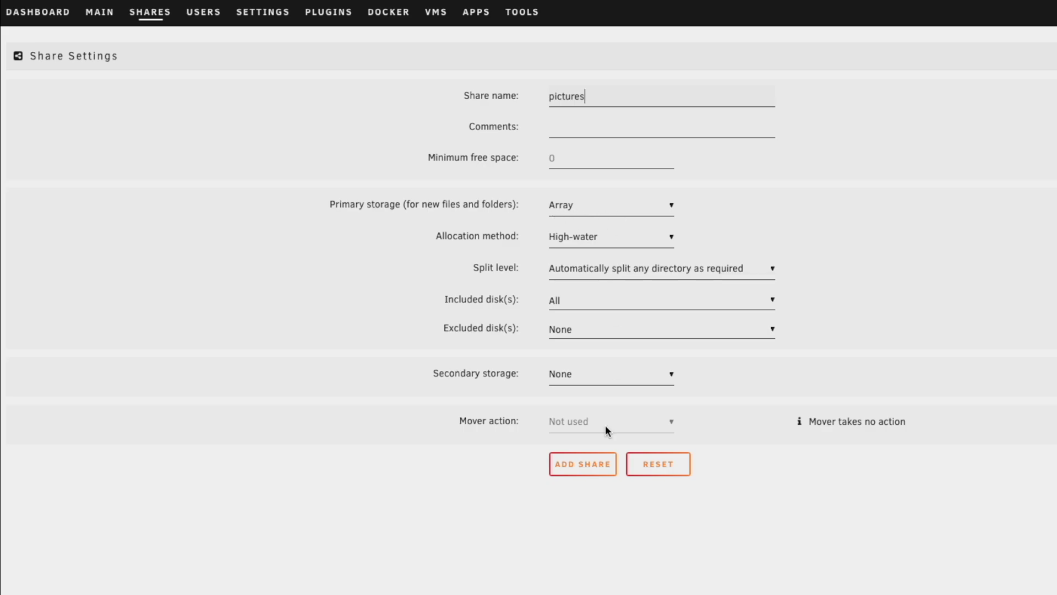
click(589, 471)
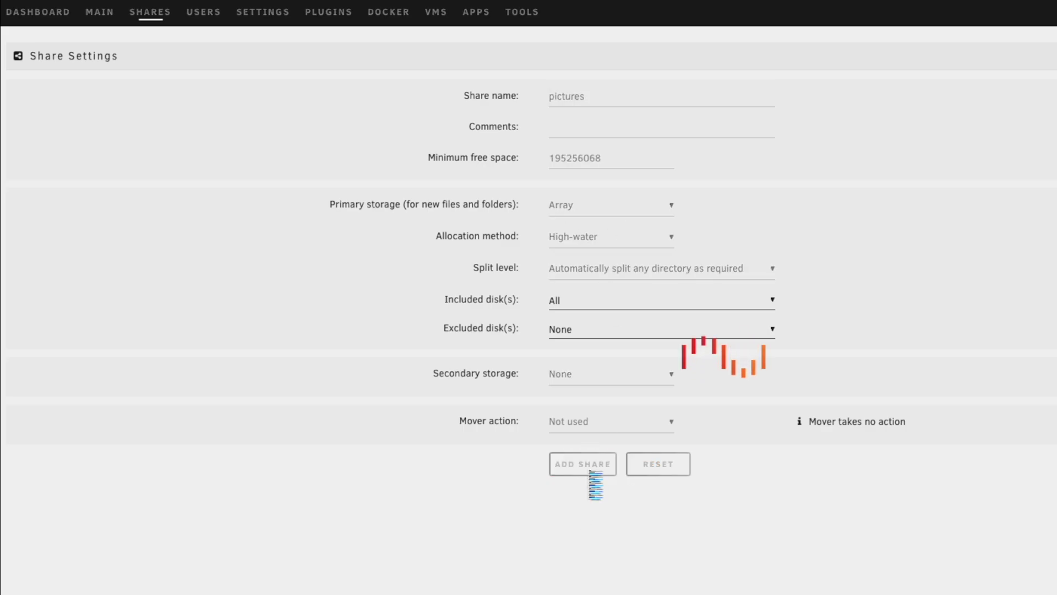
click(647, 523)
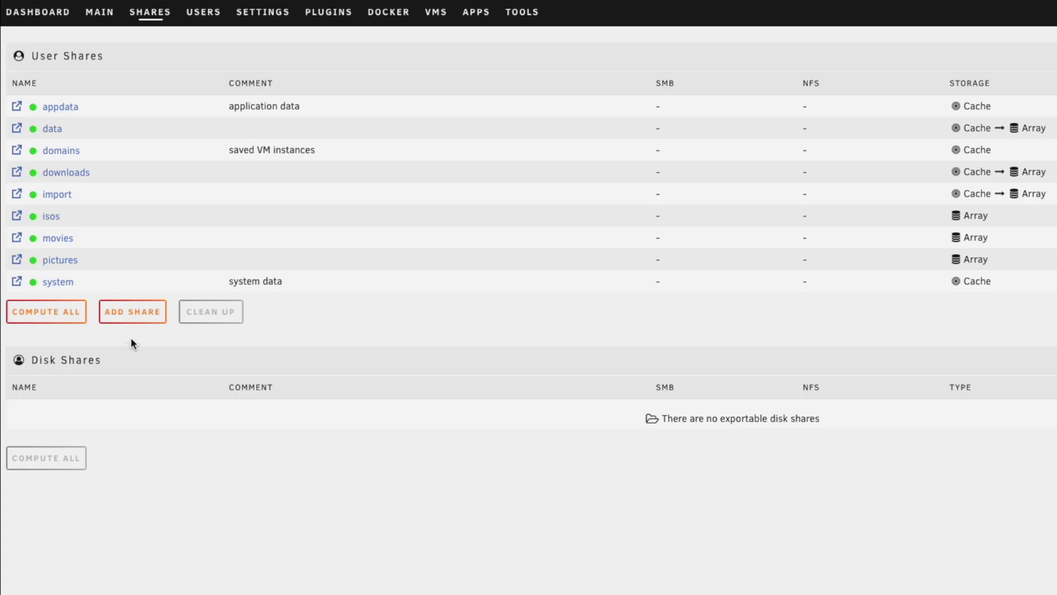
click(132, 310)
click(634, 101)
text(tvshows)
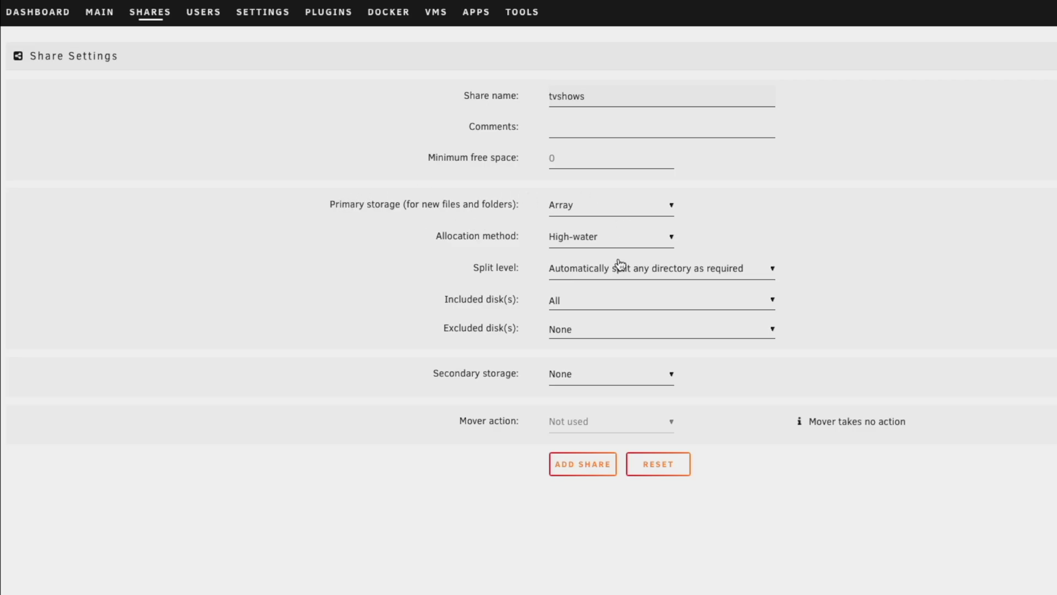
click(584, 467)
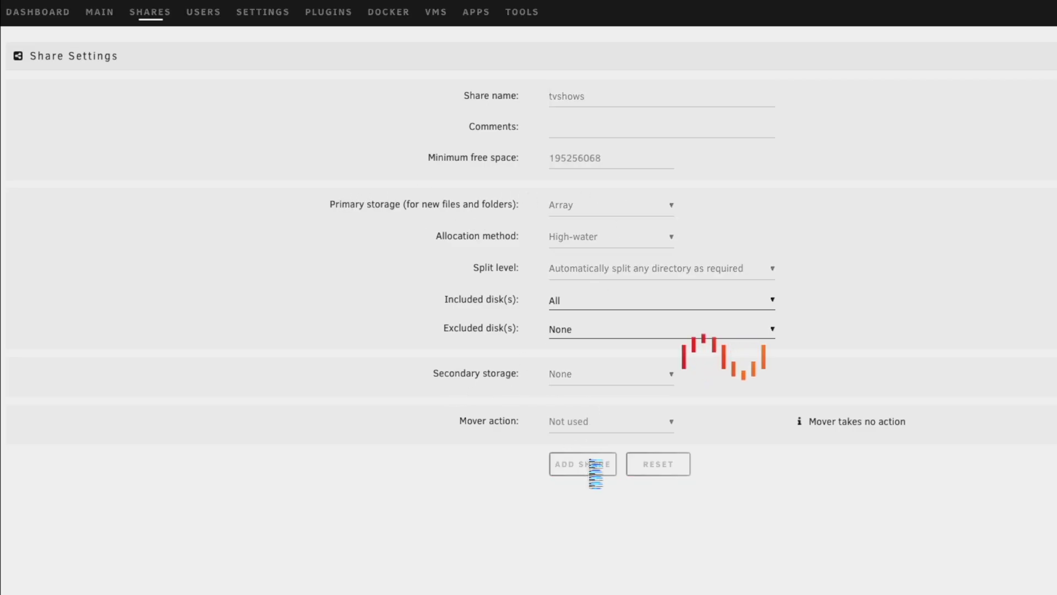
Search the app store for photoprism and install its container template
click(639, 517)
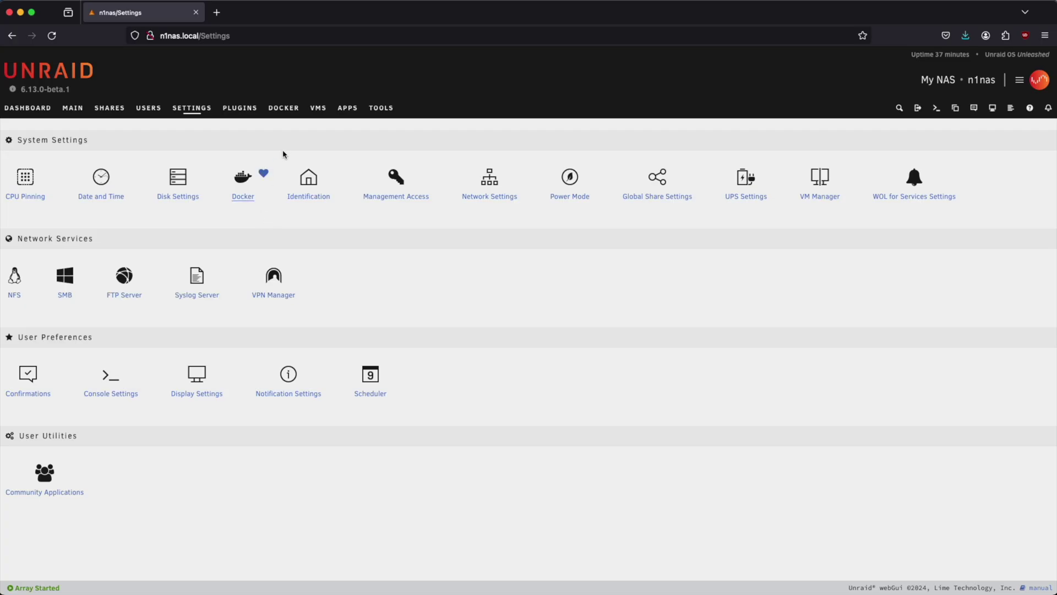
click(348, 108)
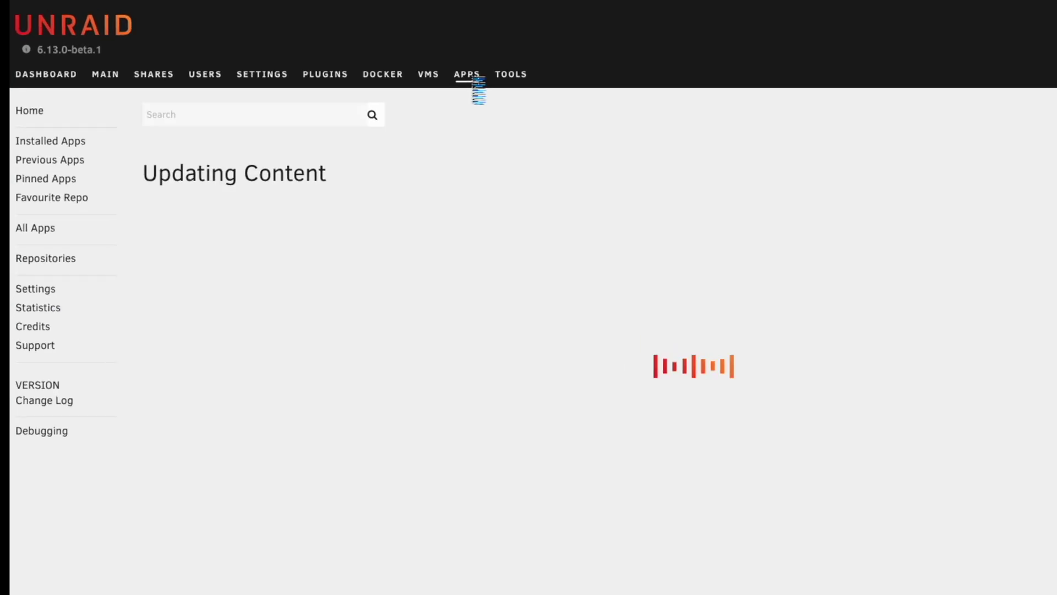
click(271, 108)
text(photopris)
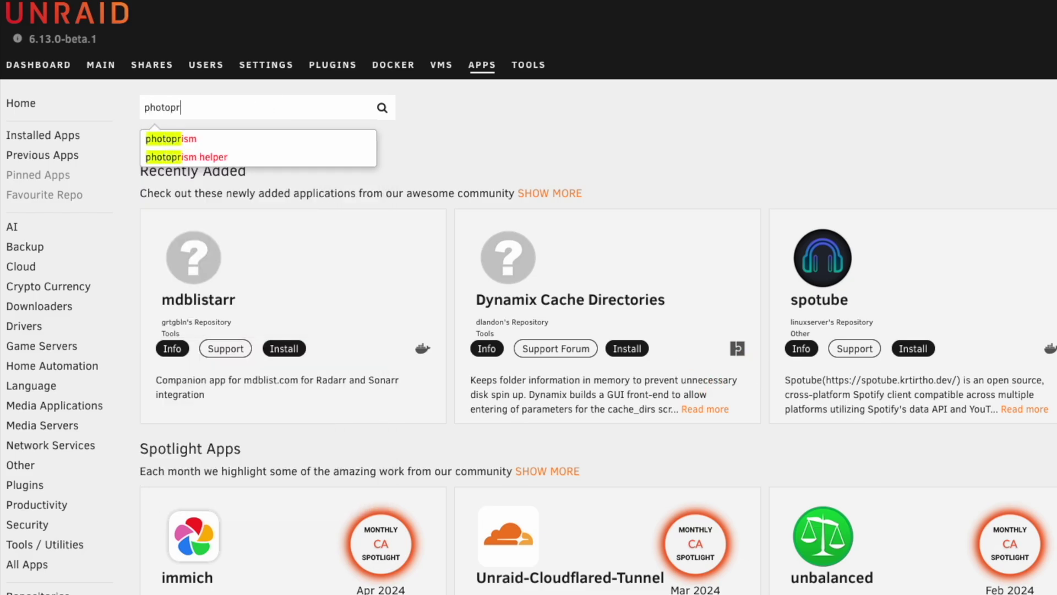
text(m)
key(Return)
click(283, 309)
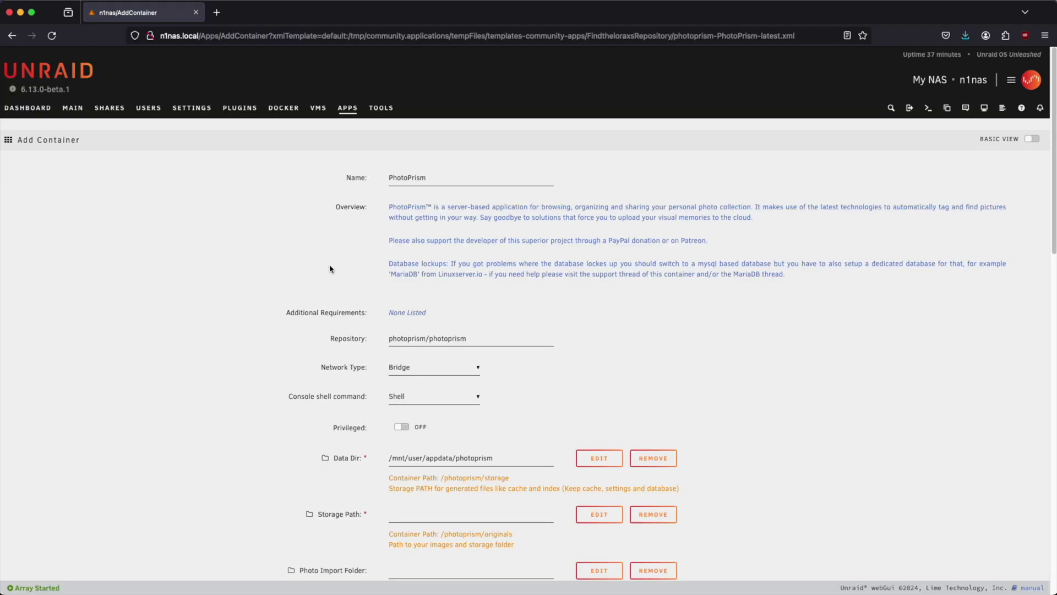
Map Storage Path to /mnt/user/pictures/ and Photo Import Folder to /mnt/user/import/
scroll(485, 329, down, 4)
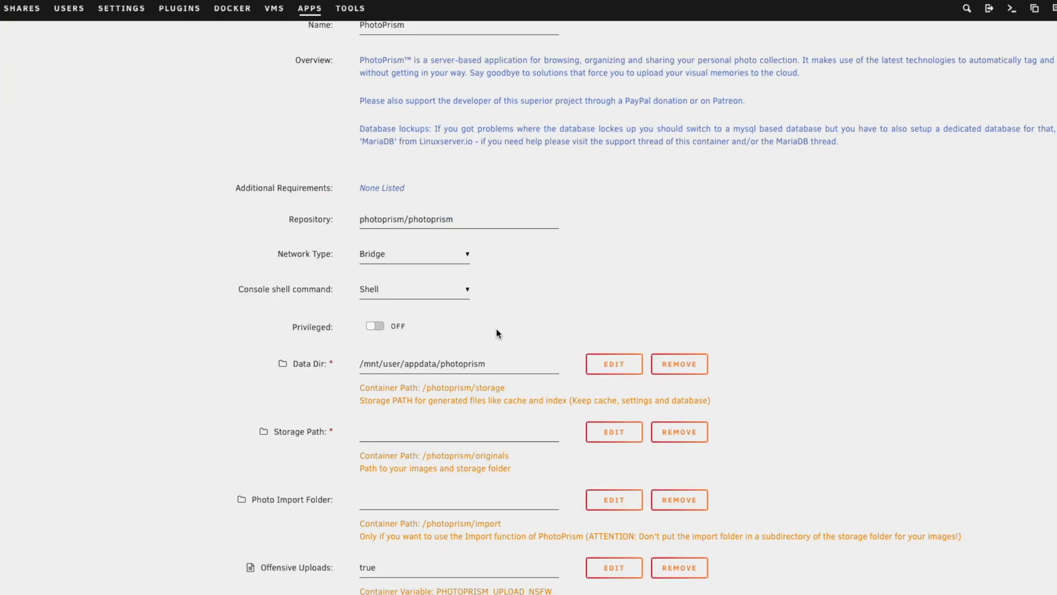
click(400, 306)
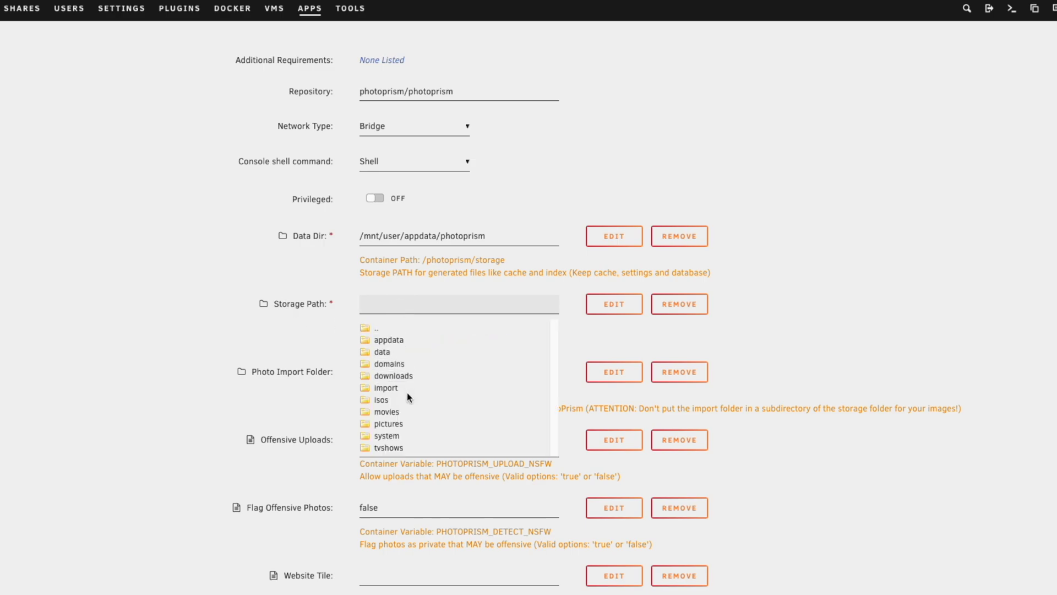
click(388, 423)
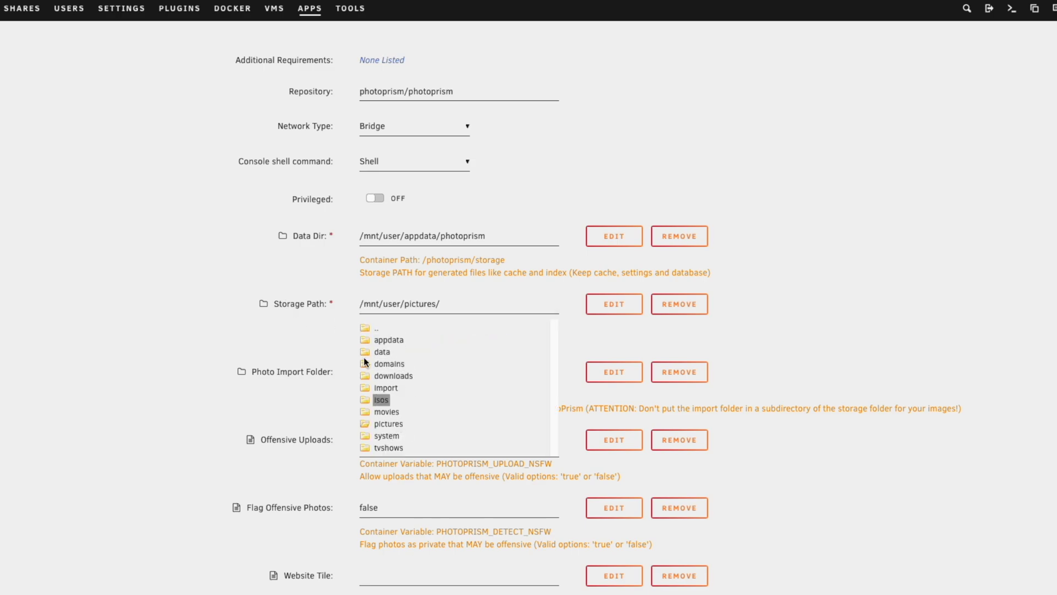
click(468, 305)
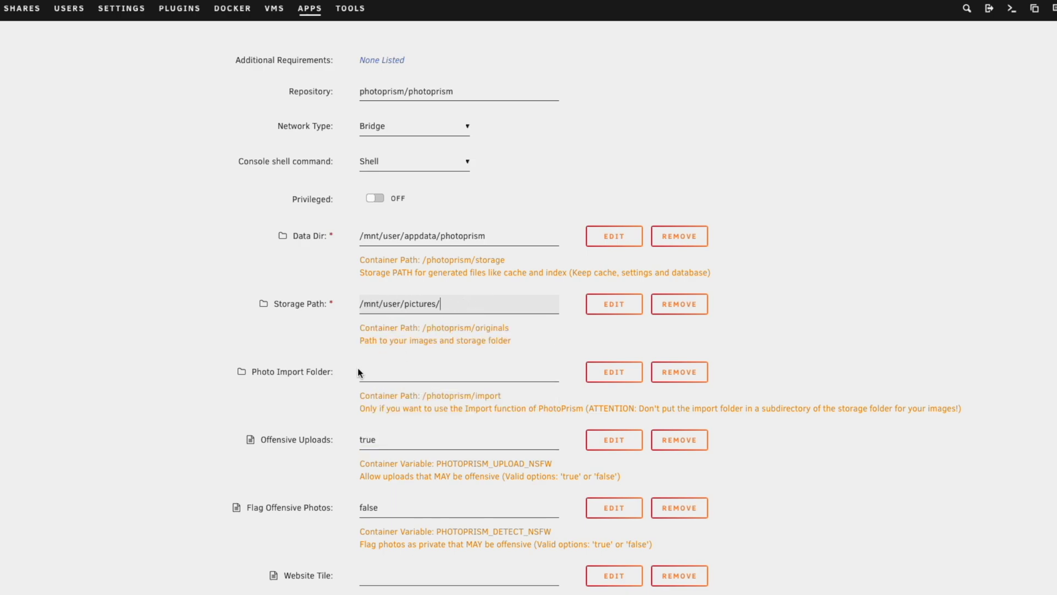
click(374, 374)
click(387, 456)
click(454, 377)
click(537, 306)
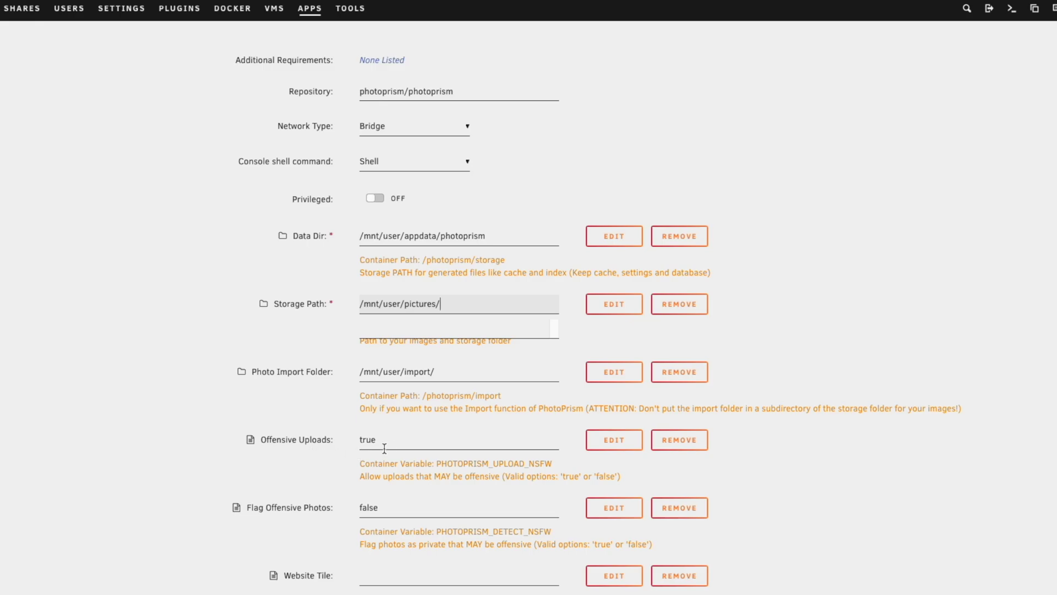
Dismiss the open folder list and clear the stray text selection in the template
scroll(386, 448, down, 3)
drag(358, 327, 485, 329)
click(352, 366)
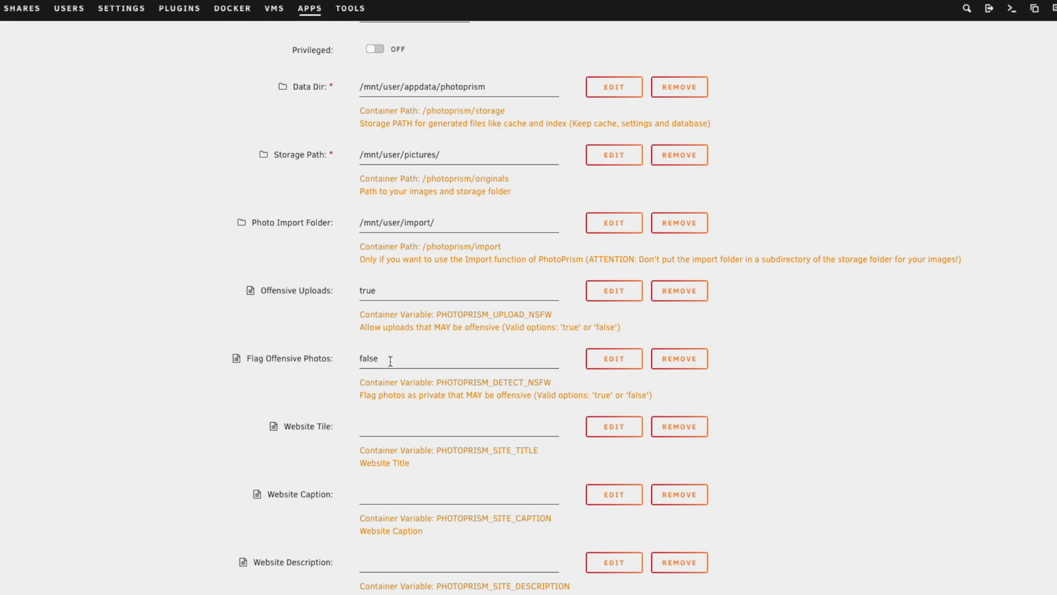
scroll(390, 361, down, 3)
Set the Website Title to 'Uncast Portfolioi' and the caption to 'Where dreams were made'
click(427, 284)
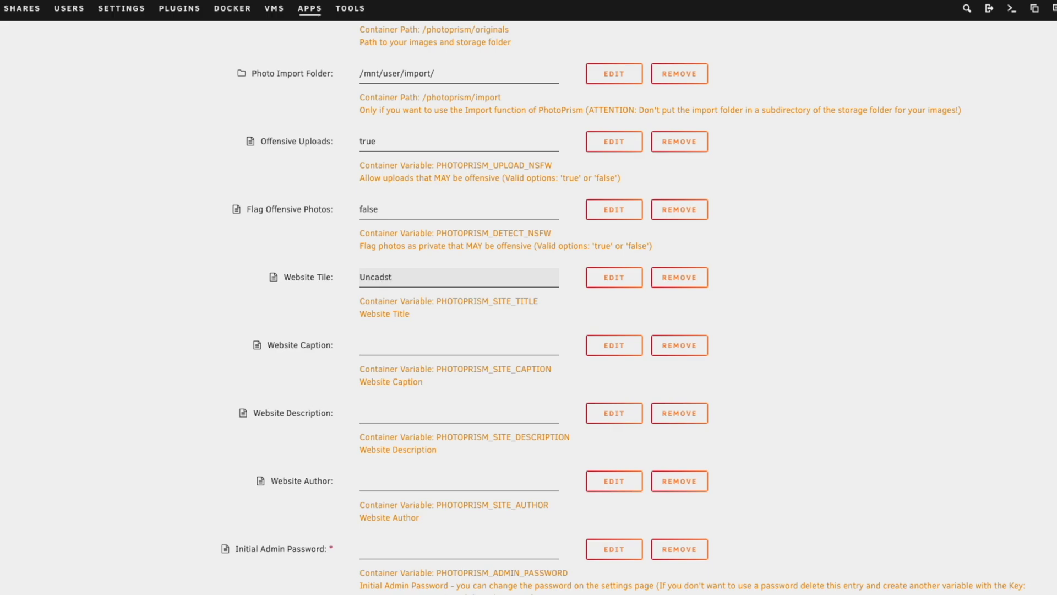
text(ortfolioi)
click(428, 343)
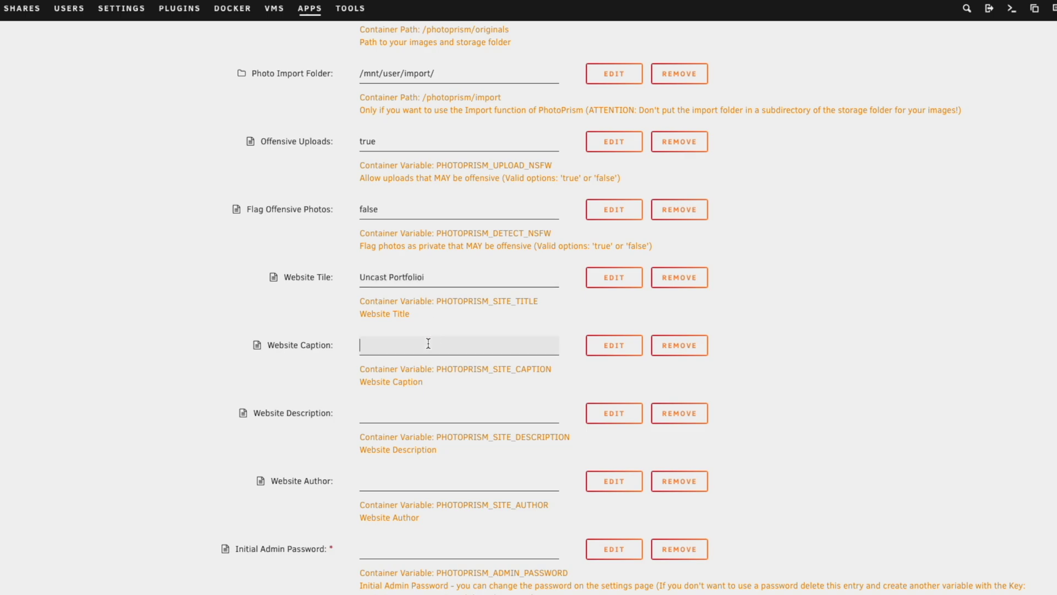
text(Where dreams were made)
Enter 'SPX Labs is great' as the Website Description, fixing the typos
click(405, 412)
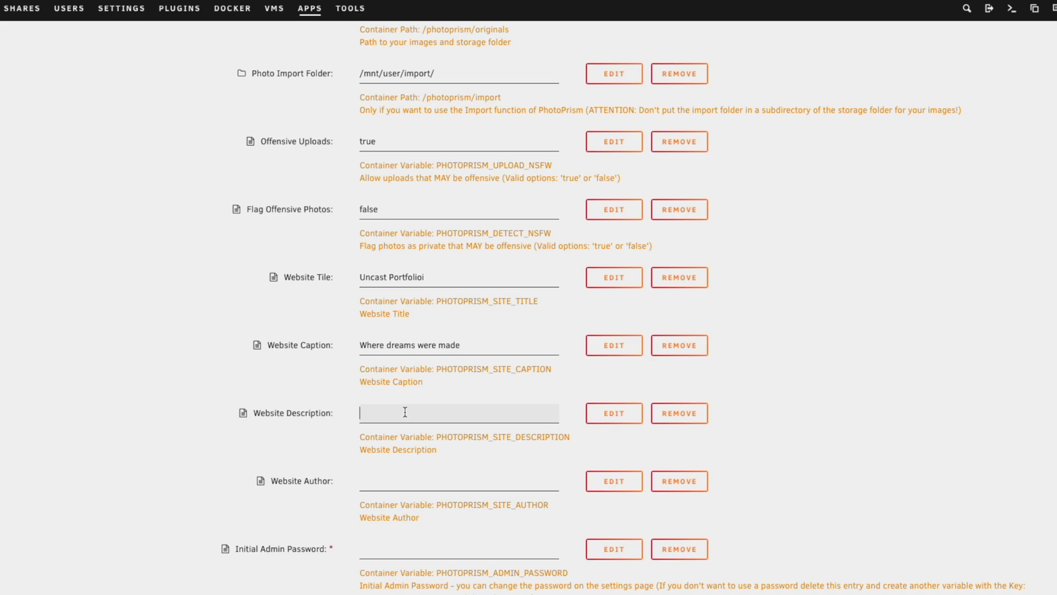
text(SPX Labs is greaat)
Set the Website Author to 'SPX Labs', correcting the swapped letters
click(421, 481)
text(SPX Lasb)
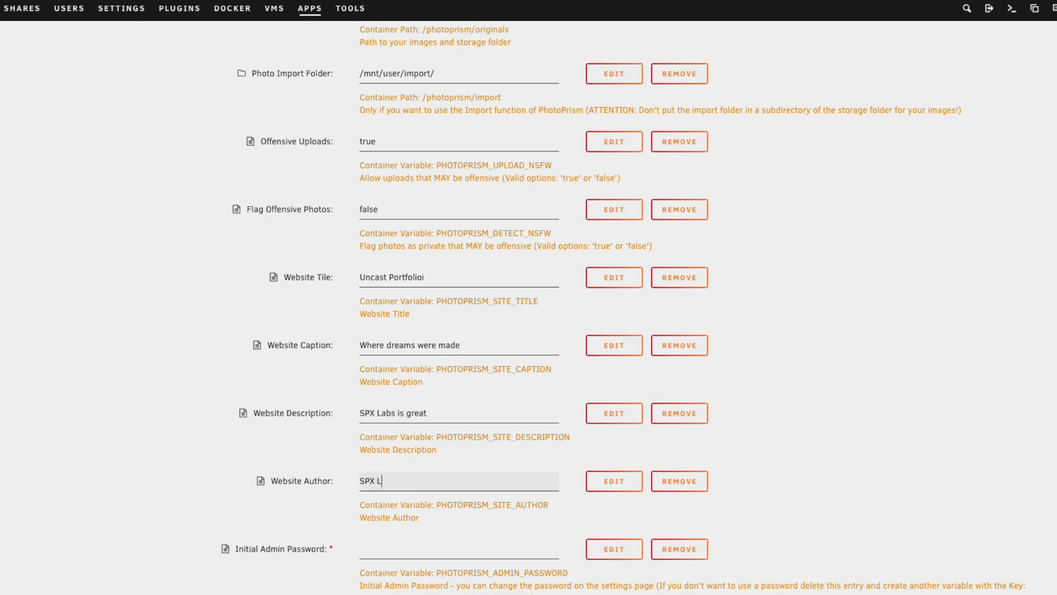
key(BackSpace)
key(BackSpace)
text(bs)
scroll(470, 529, down, 2)
scroll(470, 532, down, 5)
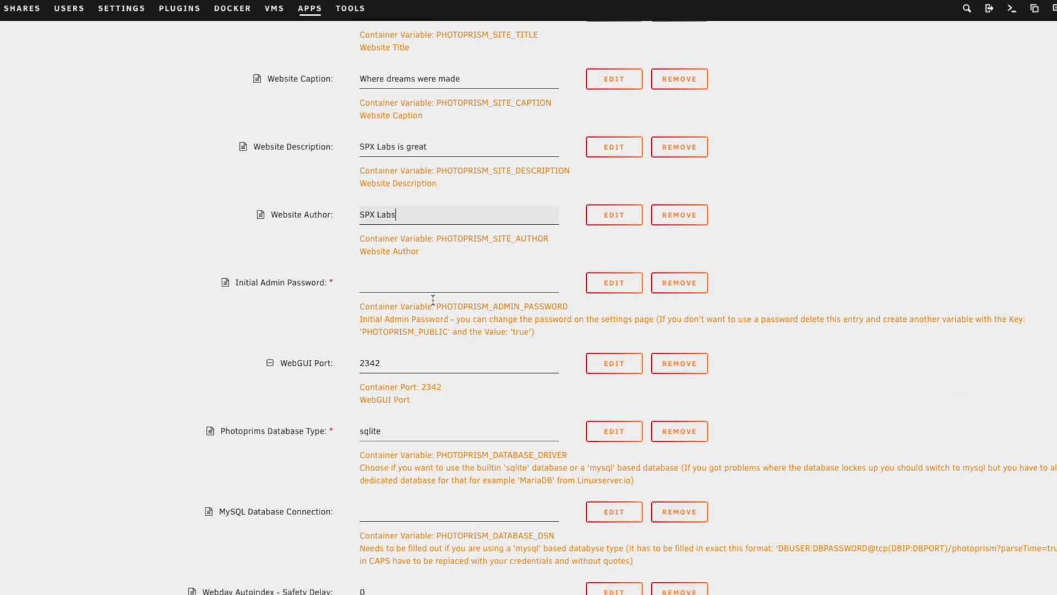